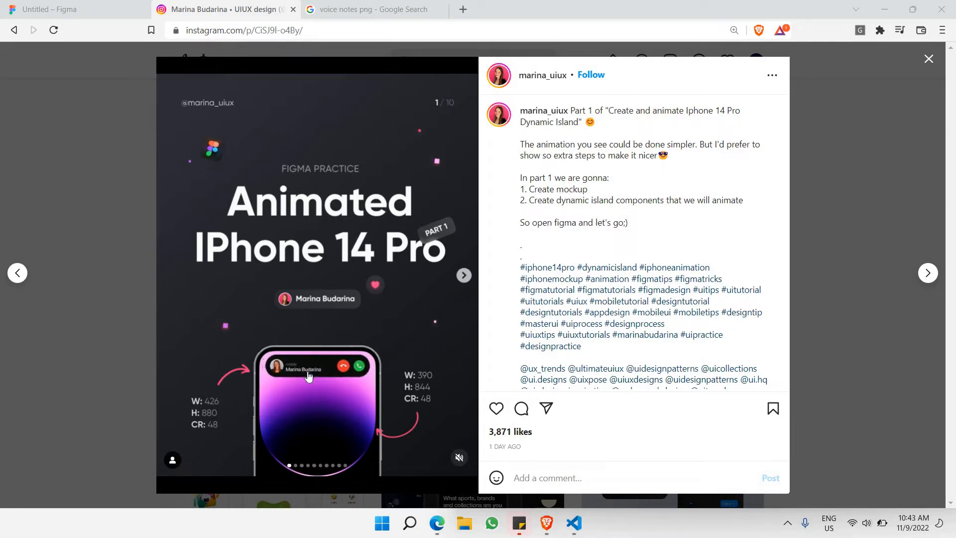
# Close the Google Search browser tab and switch to the Untitled Figma file, focusing on the iPhone 13 Pro Max - 3 frame.
pyautogui.click(442, 10)
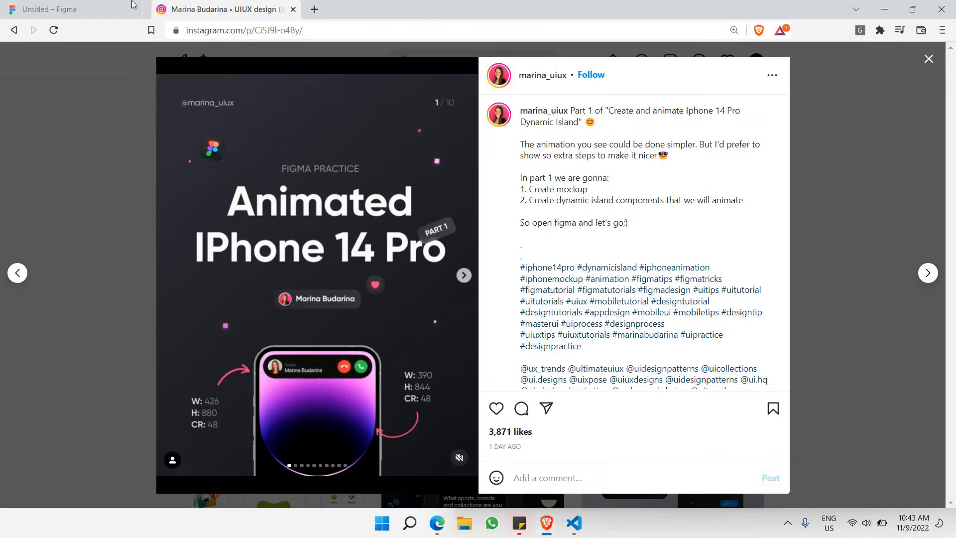
pyautogui.click(112, 6)
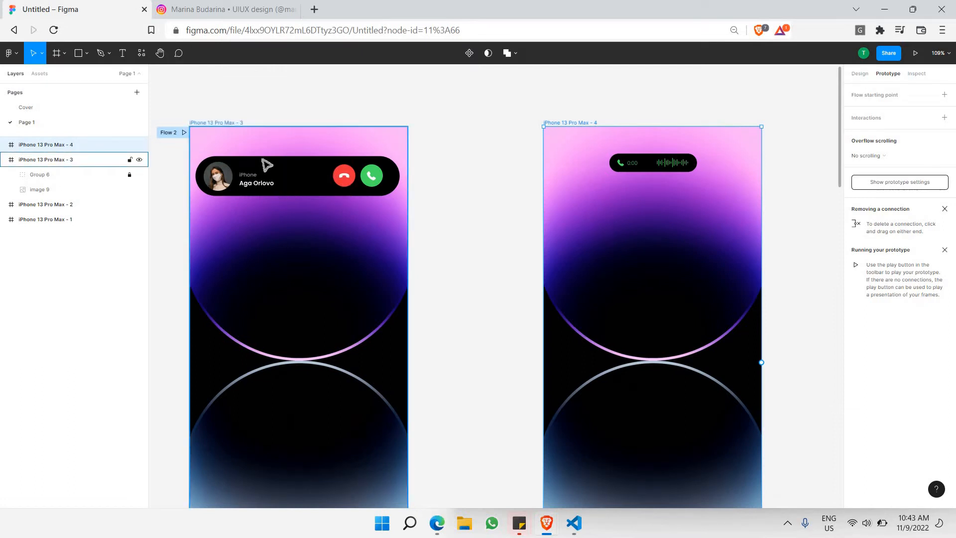
pyautogui.scroll(6, 263, 159)
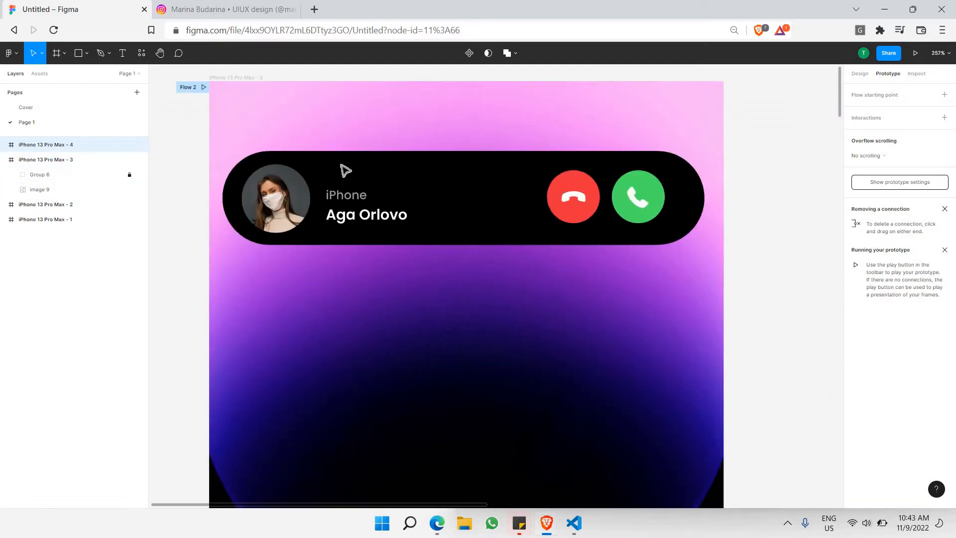
pyautogui.scroll(-6, 342, 167)
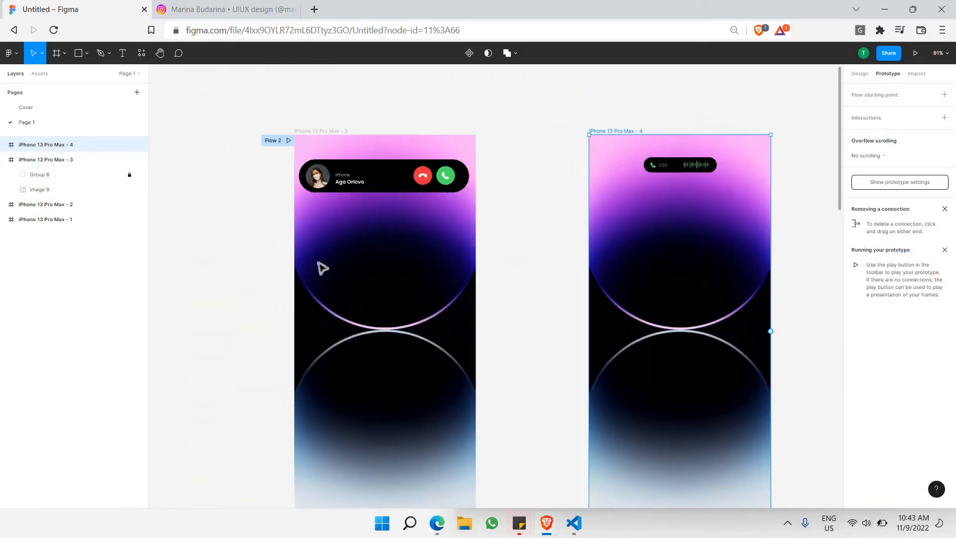
pyautogui.scroll(-1, 351, 221)
pyautogui.scroll(3, 235, 164)
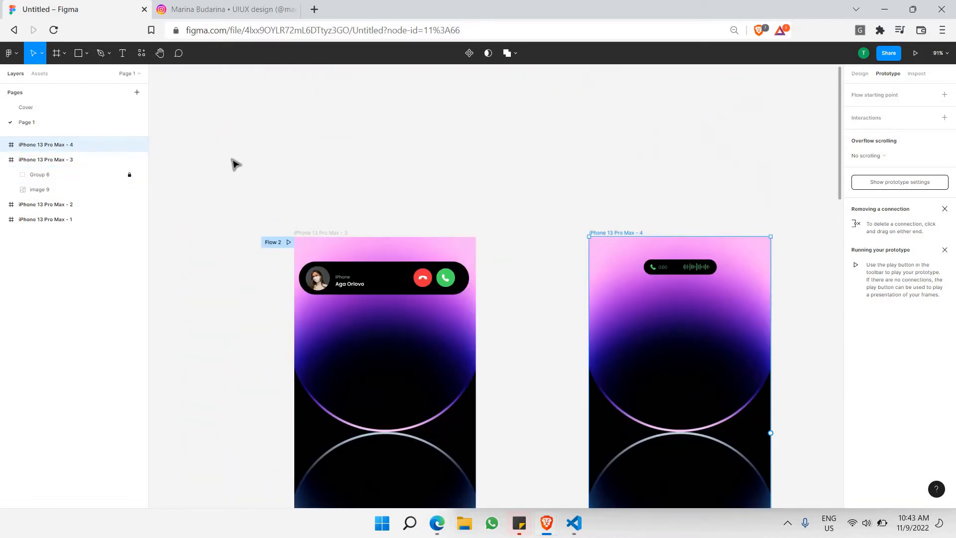
pyautogui.scroll(-2, 424, 259)
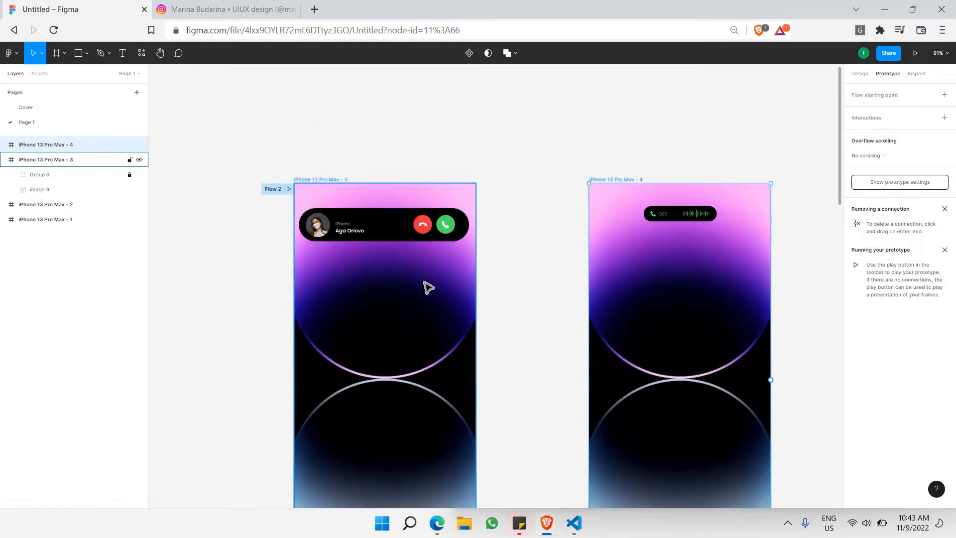
pyautogui.scroll(3, 347, 255)
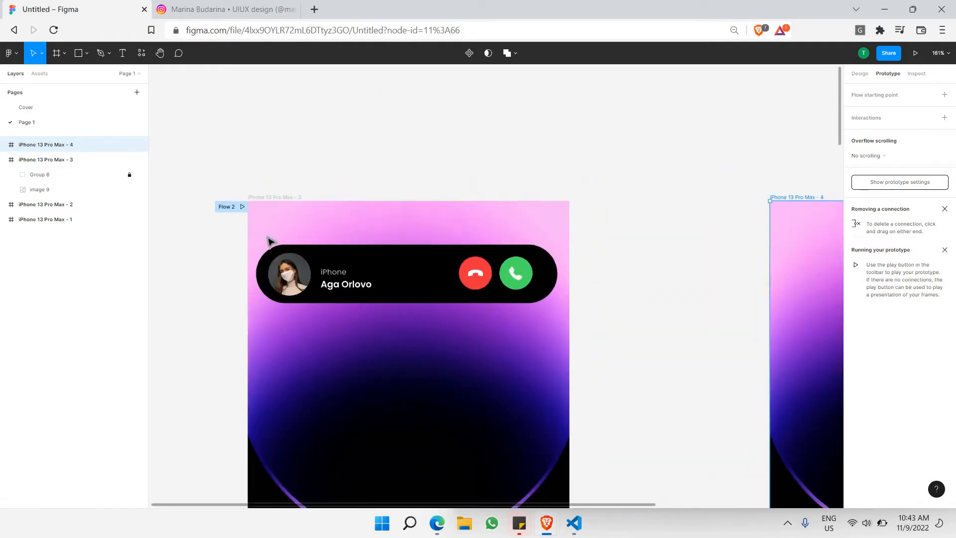
pyautogui.click(330, 255)
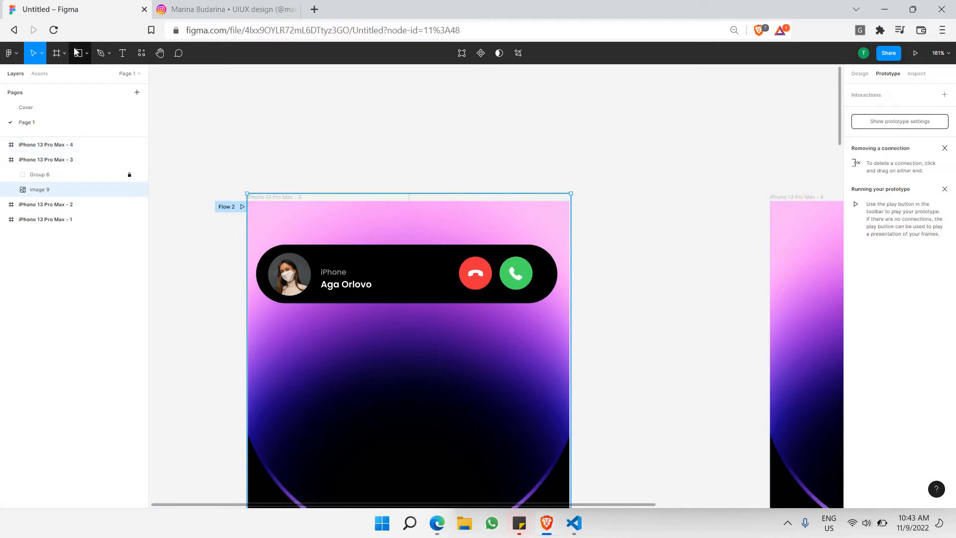
pyautogui.press('super+plus')
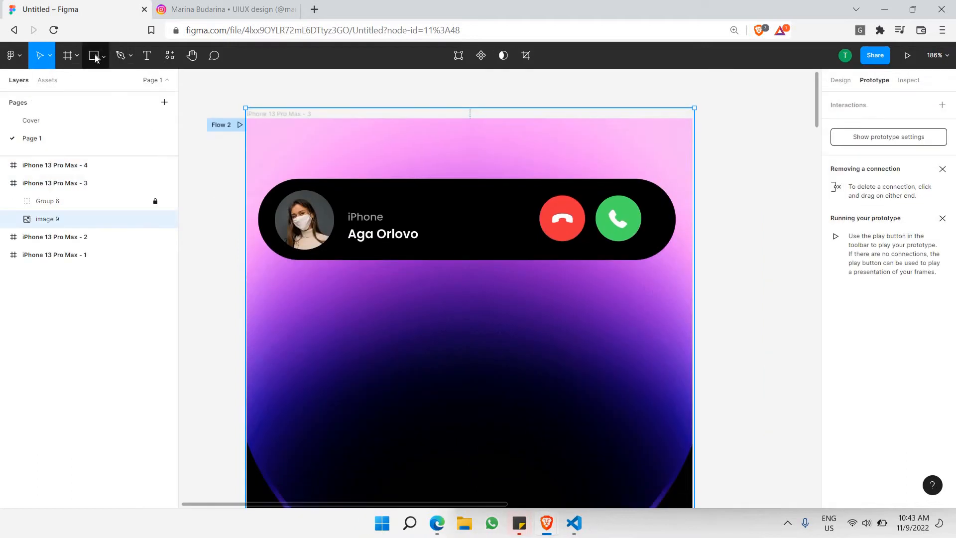
pyautogui.click(104, 56)
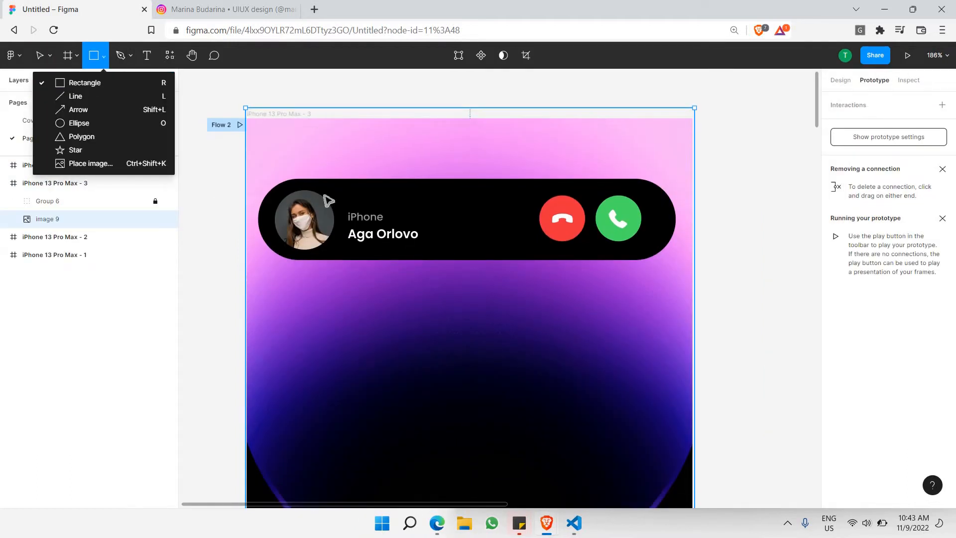
pyautogui.moveTo(338, 80); pyautogui.dragTo(340, 84)
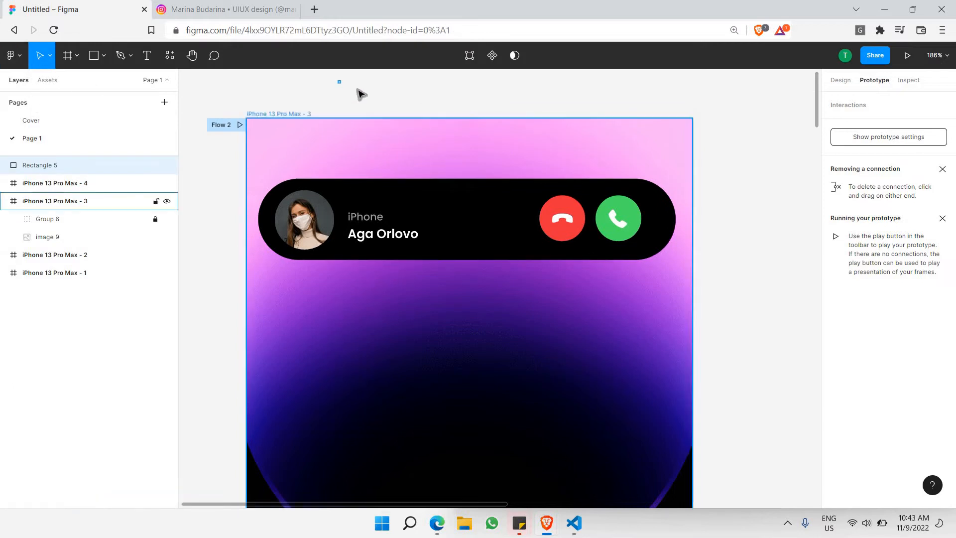
pyautogui.click(230, 188)
pyautogui.click(50, 171)
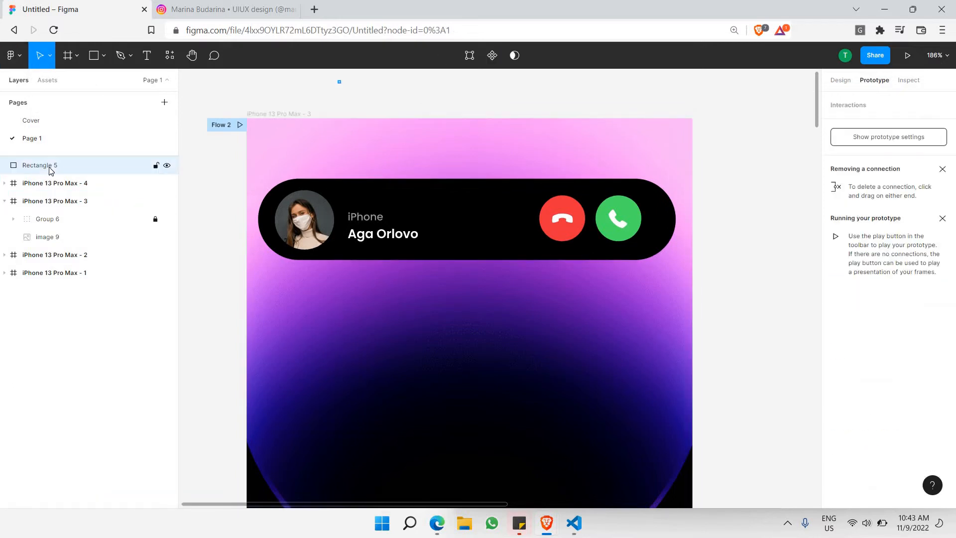
pyautogui.press('Delete')
# Unlock the incoming-call group in the iPhone 13 Pro Max - 3 frame and show the design properties of its black pill rectangle.
pyautogui.click(457, 247)
pyautogui.click(442, 190)
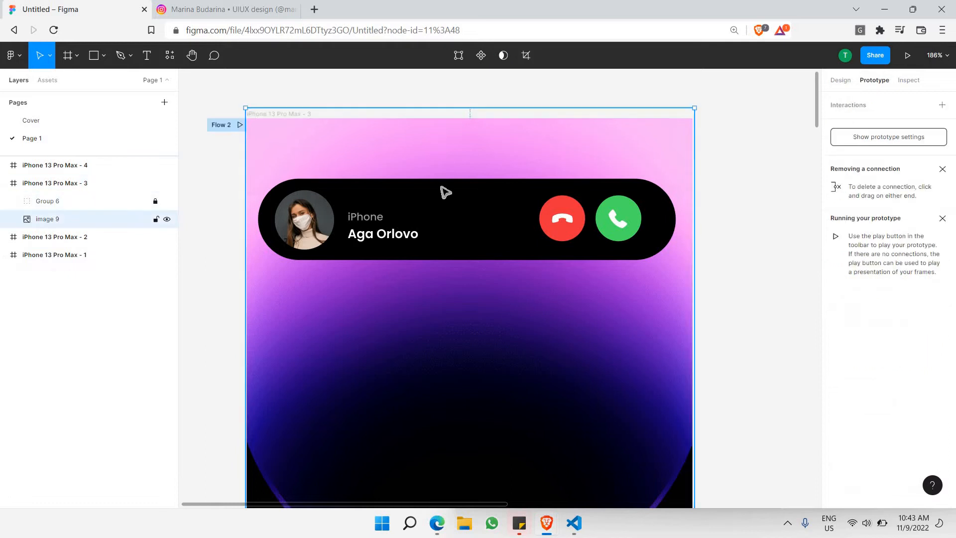
pyautogui.click(156, 201)
pyautogui.click(449, 209)
pyautogui.keyDown('ctrl'); pyautogui.click(450, 209); pyautogui.keyUp('ctrl')
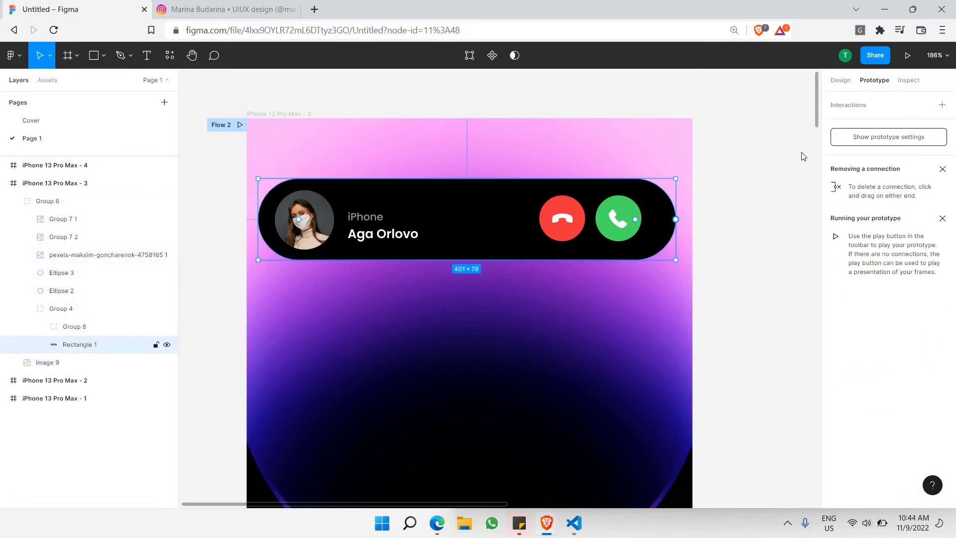
pyautogui.click(840, 80)
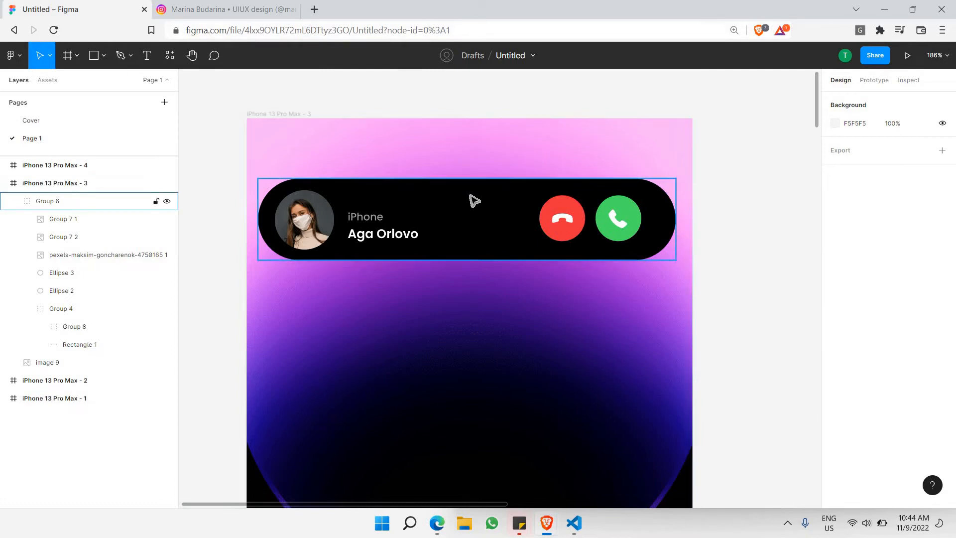
pyautogui.keyDown('ctrl'); pyautogui.click(535, 197); pyautogui.keyUp('ctrl')
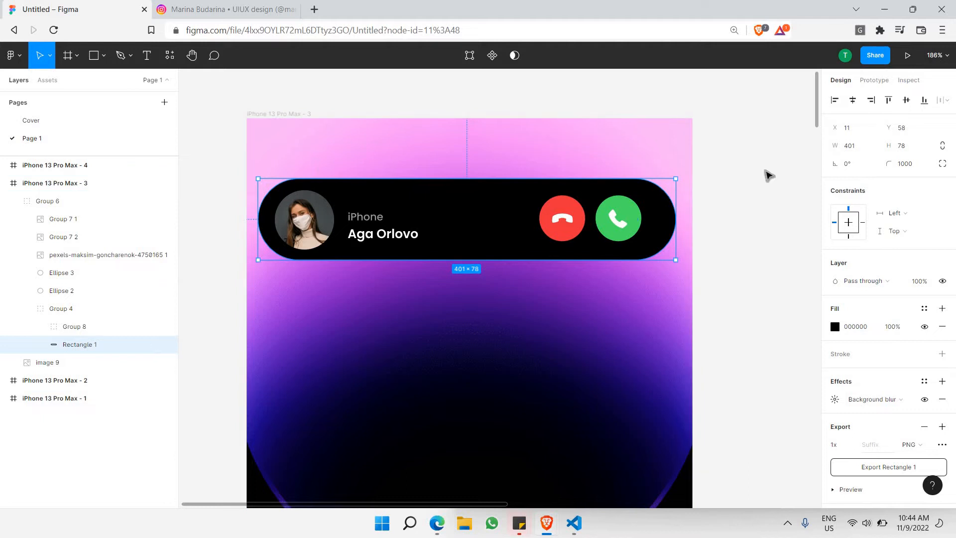
pyautogui.scroll(5, 293, 207)
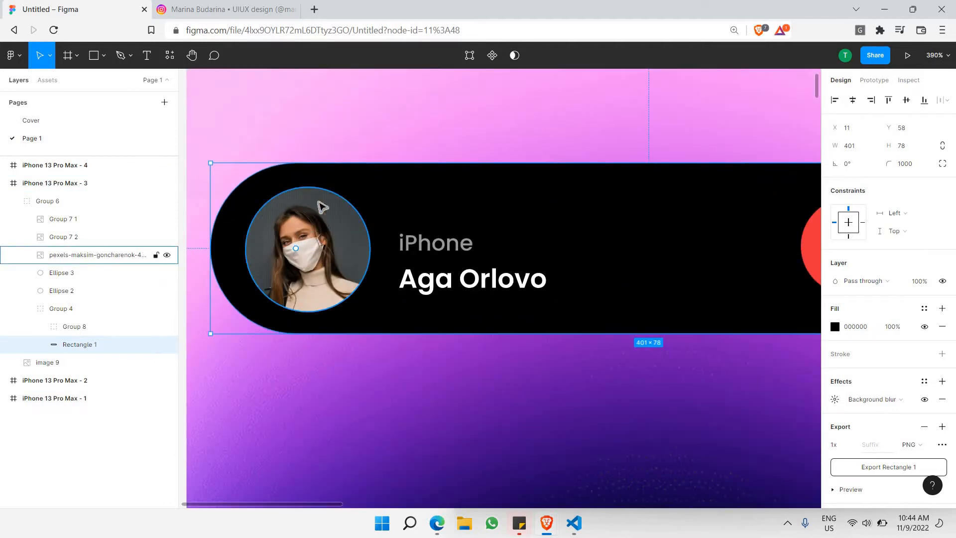
# Examine the caller text layers and the red and green call buttons inside the incoming-call pill.
pyautogui.click(451, 284)
pyautogui.keyDown('shift'); pyautogui.click(432, 247); pyautogui.keyUp('shift')
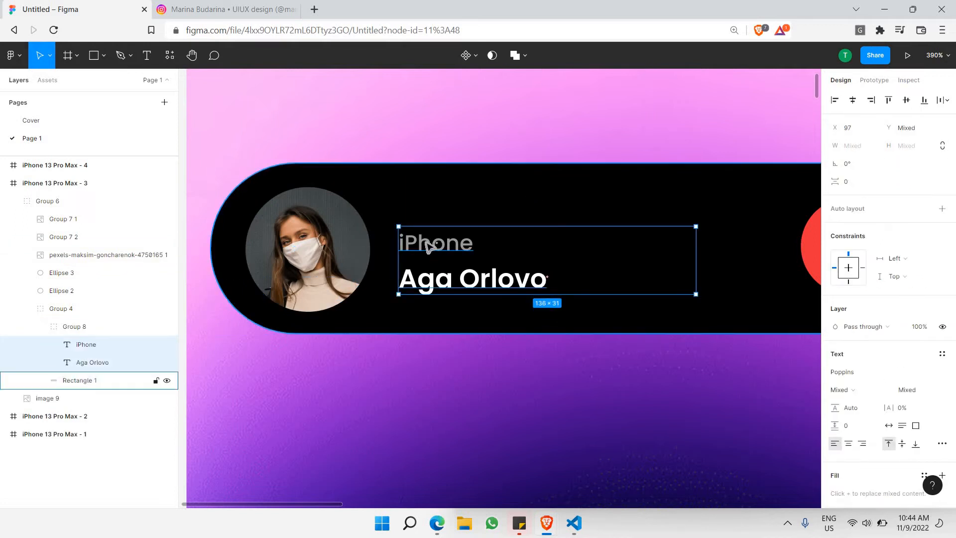
pyautogui.click(427, 247)
pyautogui.hscroll(7, 421, 248)
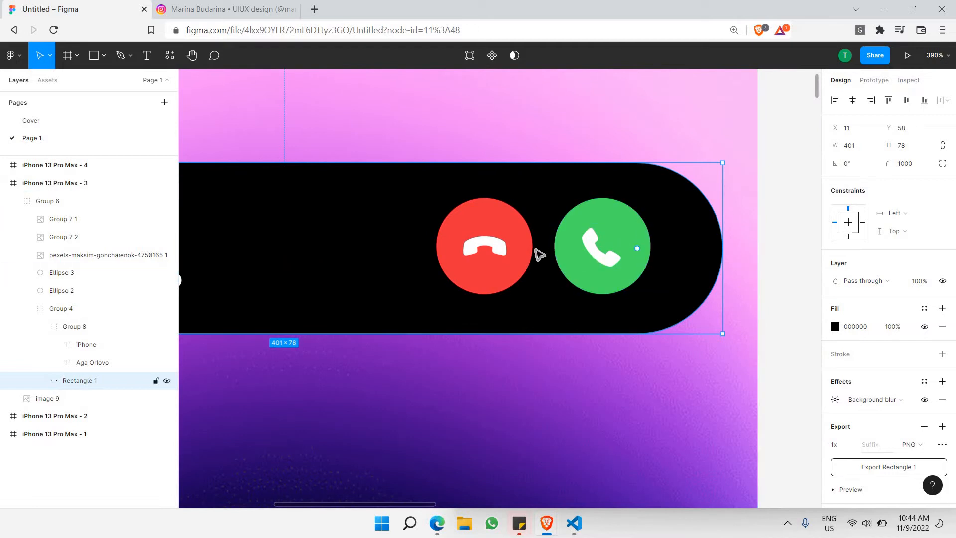
pyautogui.scroll(-3, 539, 255)
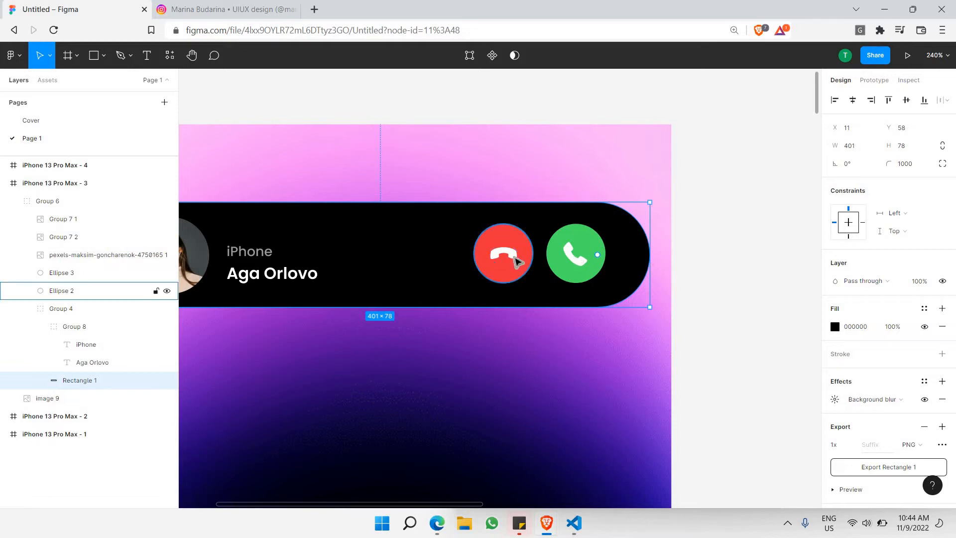
pyautogui.click(717, 265)
# Examine the black pill, 0:00 timer and green waveform layers of the active-call island in the iPhone 13 Pro Max - 4 frame.
pyautogui.scroll(-3, 714, 265)
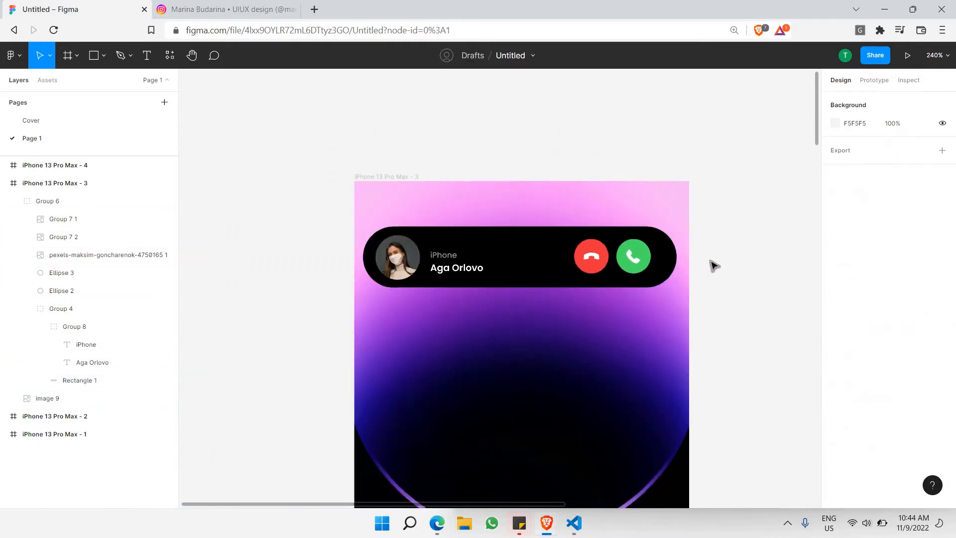
pyautogui.hscroll(1, 703, 259)
pyautogui.hscroll(10, 703, 259)
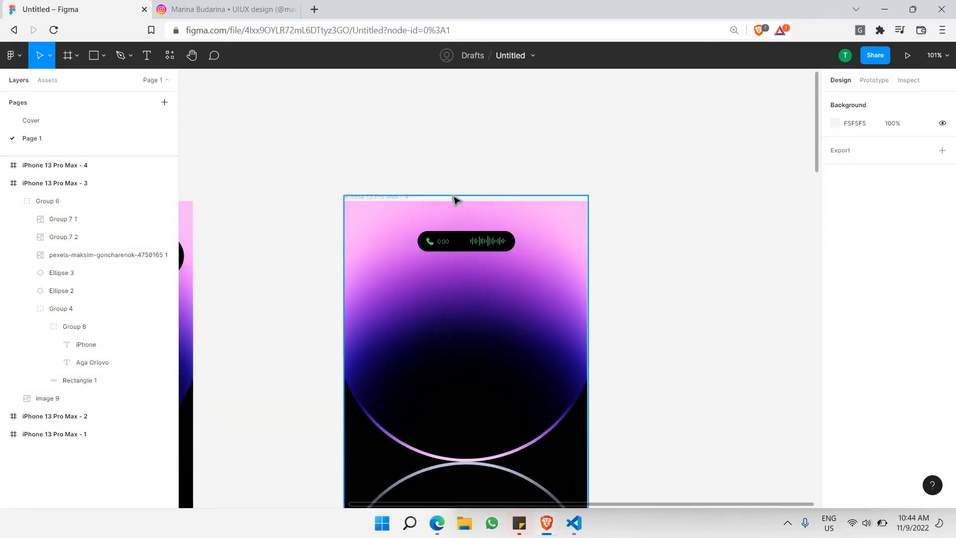
pyautogui.keyDown('ctrl'); pyautogui.scroll(3, 451, 181); pyautogui.keyUp('ctrl')
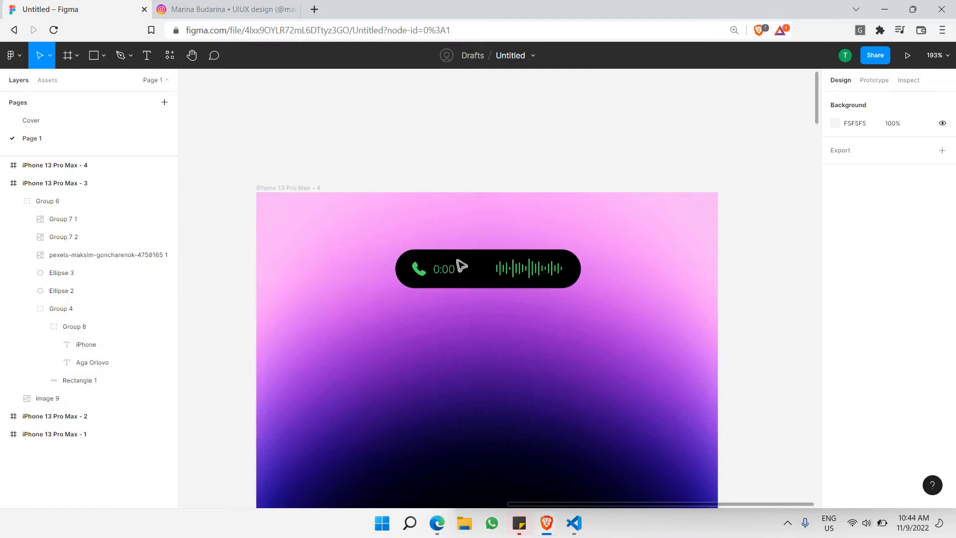
pyautogui.keyDown('ctrl'); pyautogui.scroll(5, 492, 235); pyautogui.keyUp('ctrl')
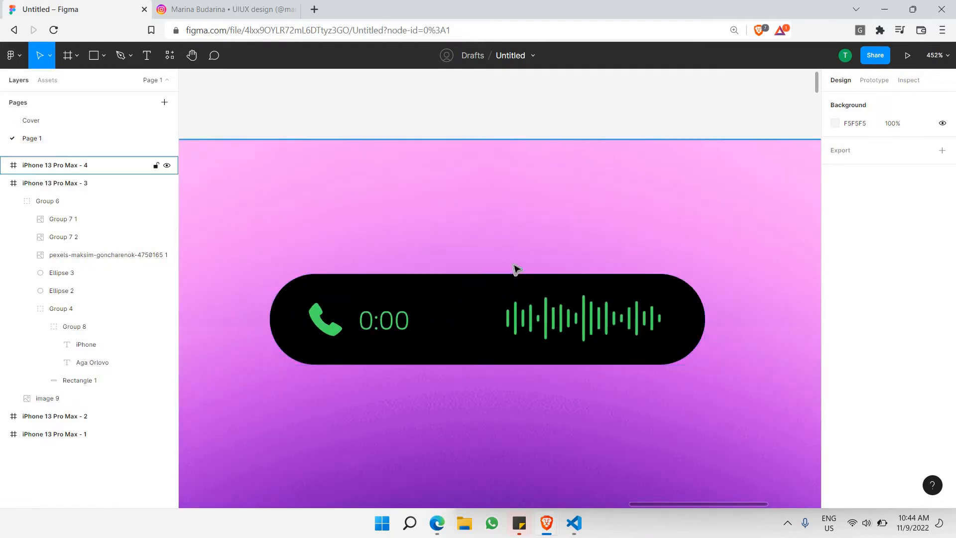
pyautogui.keyDown('ctrl'); pyautogui.click(295, 280); pyautogui.keyUp('ctrl')
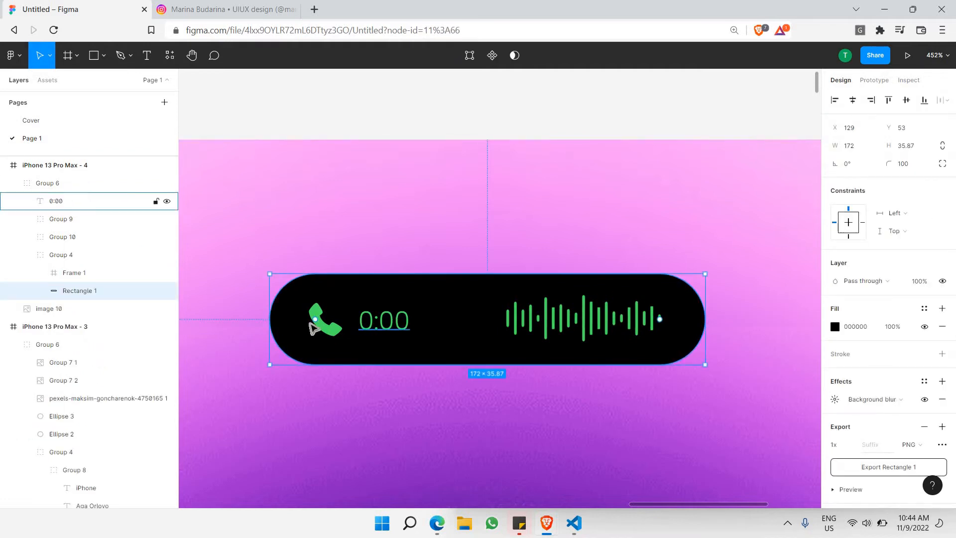
pyautogui.click(391, 329)
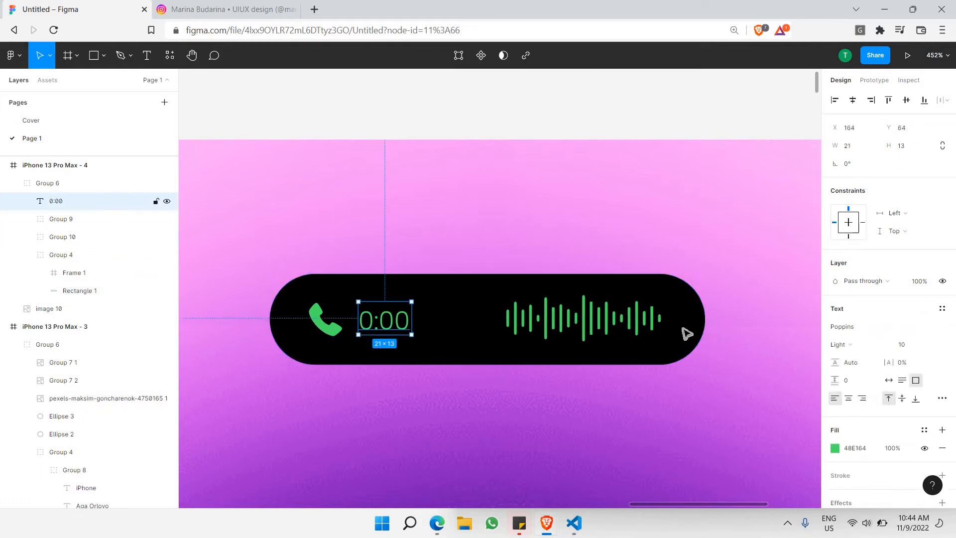
pyautogui.doubleClick(592, 322)
pyautogui.press('Escape')
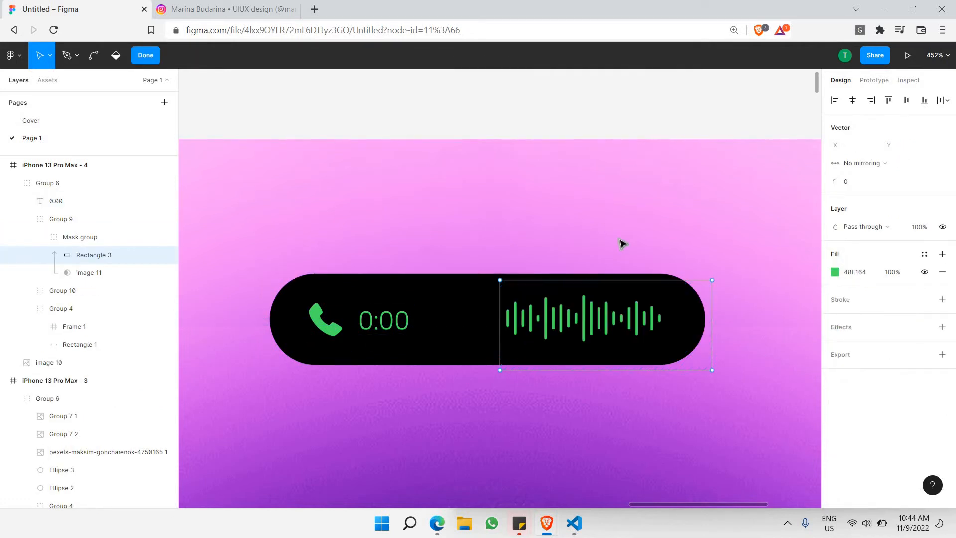
pyautogui.click(623, 244)
pyautogui.click(548, 97)
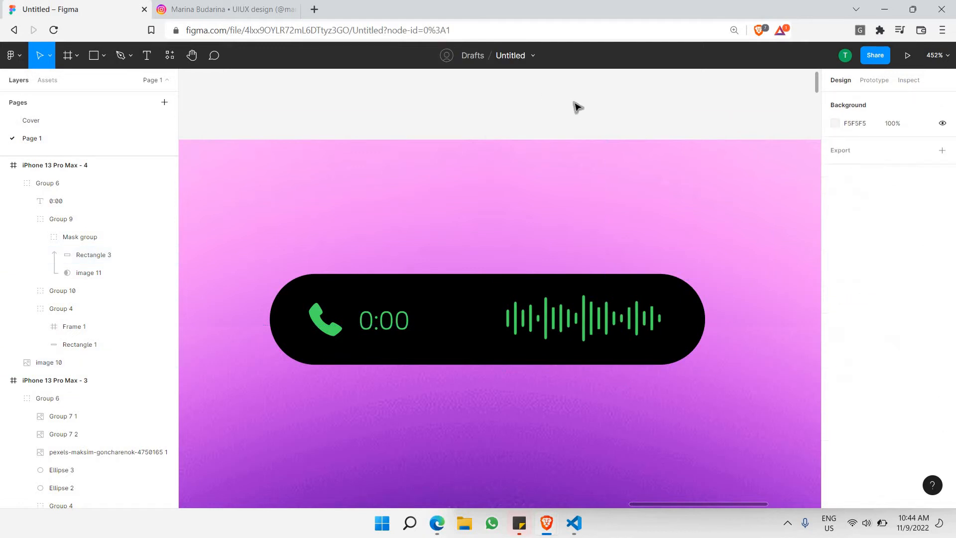
# Compare the two island frames with the reference animation in the Instagram post, and return to the Figma file.
pyautogui.scroll(-5, 573, 104)
pyautogui.hscroll(-3, 469, 118)
pyautogui.scroll(-6, 413, 120)
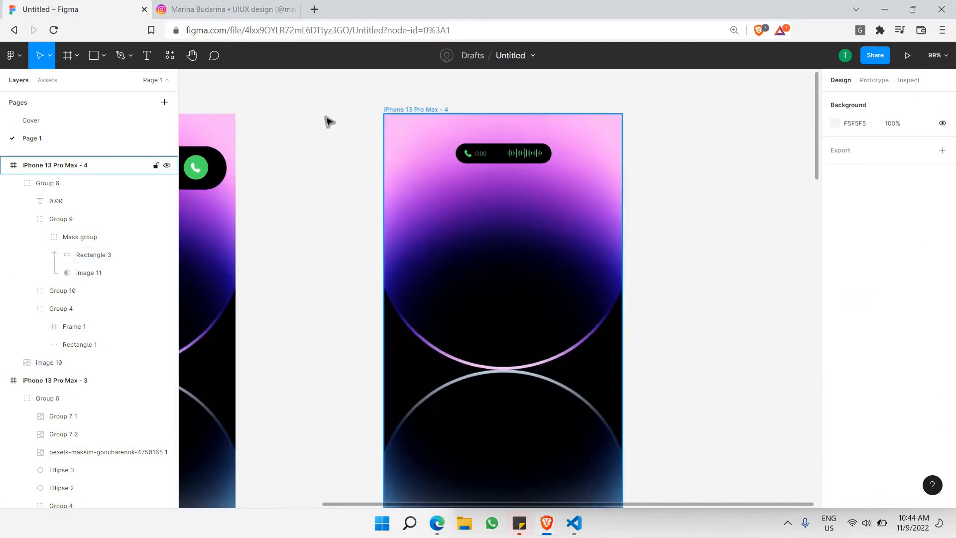
pyautogui.hscroll(-4, 326, 125)
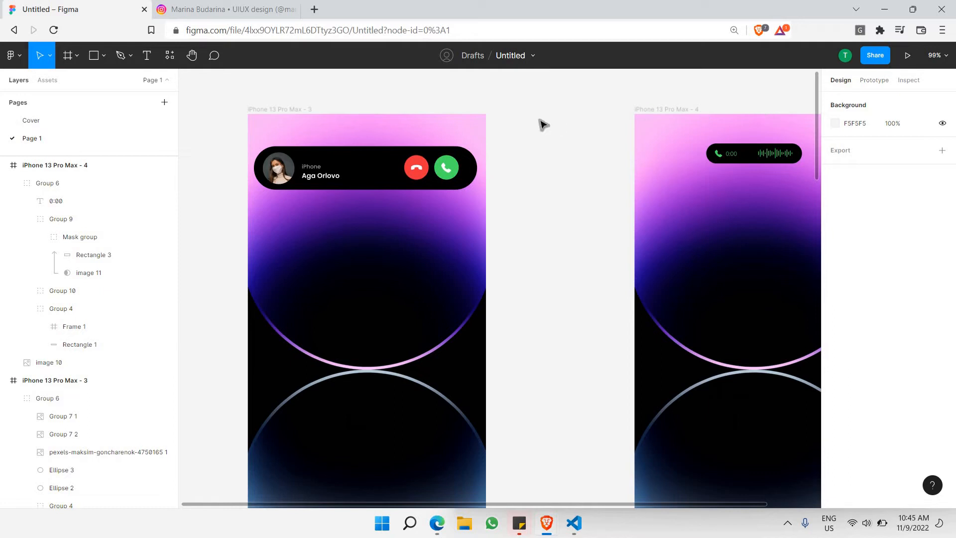
pyautogui.click(229, 9)
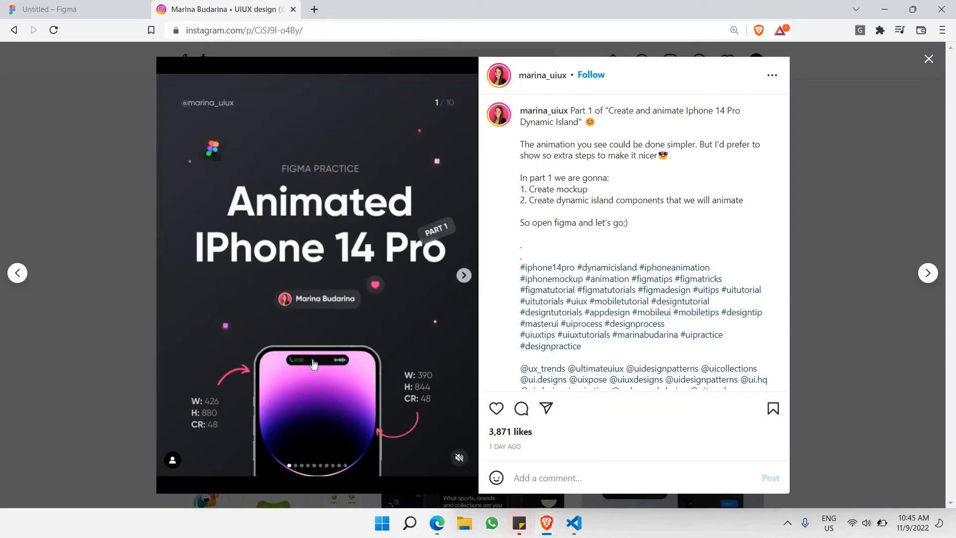
pyautogui.click(106, 4)
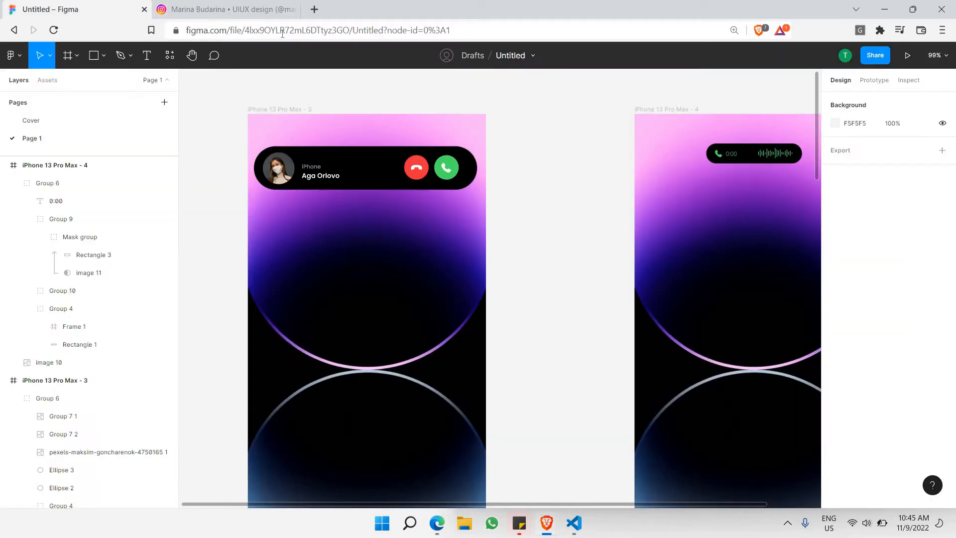
# Collapse the call groups of the iPhone 13 Pro Max - 4 and iPhone 13 Pro Max - 3 frames in the layer list.
pyautogui.scroll(3, 318, 93)
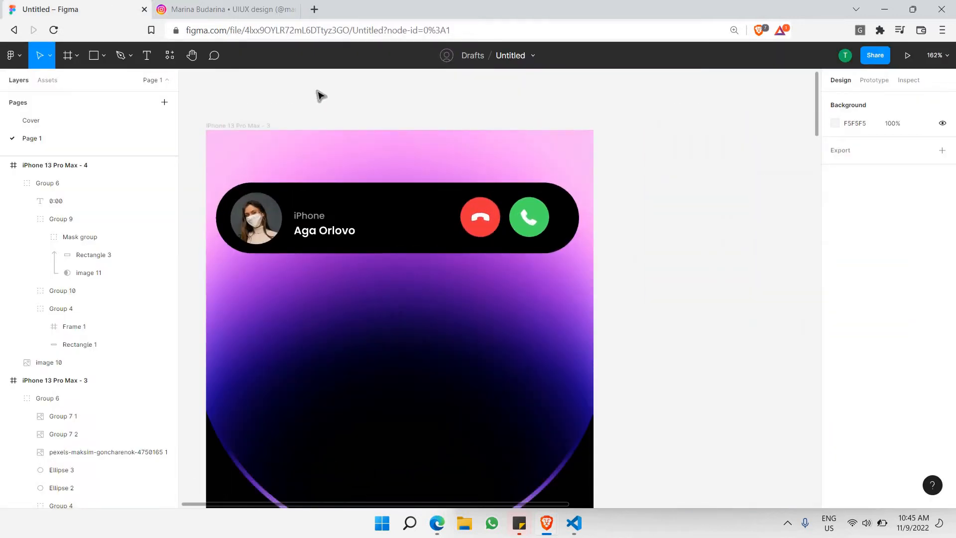
pyautogui.hotkey('shift', '1')
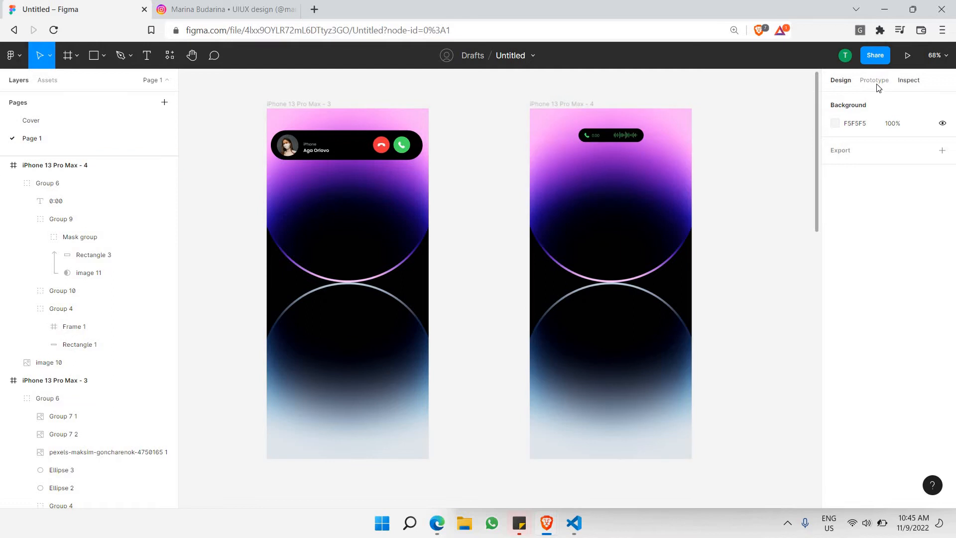
pyautogui.click(13, 183)
pyautogui.click(16, 239)
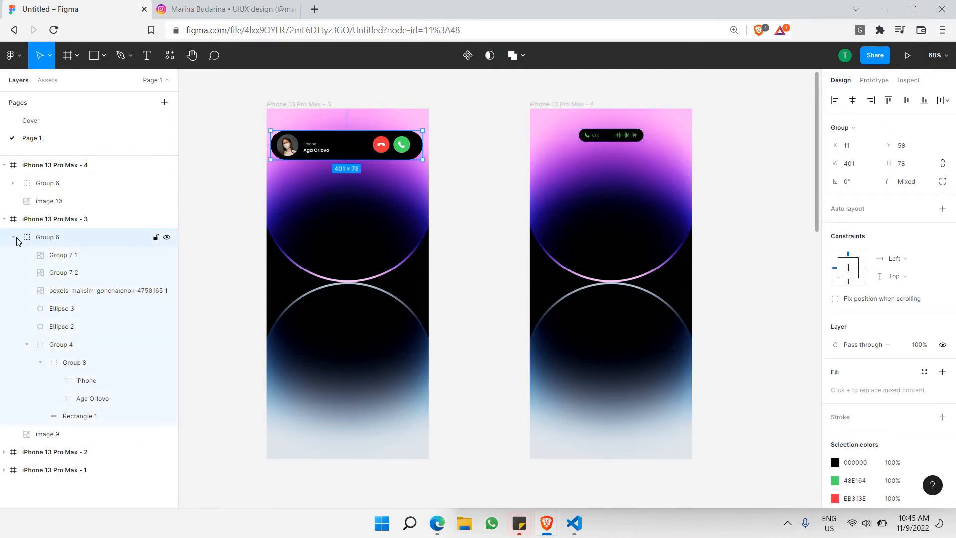
pyautogui.click(13, 235)
# Compare the incoming-call group in iPhone 13 Pro Max - 3 with the active-call group in iPhone 13 Pro Max - 4.
pyautogui.click(47, 183)
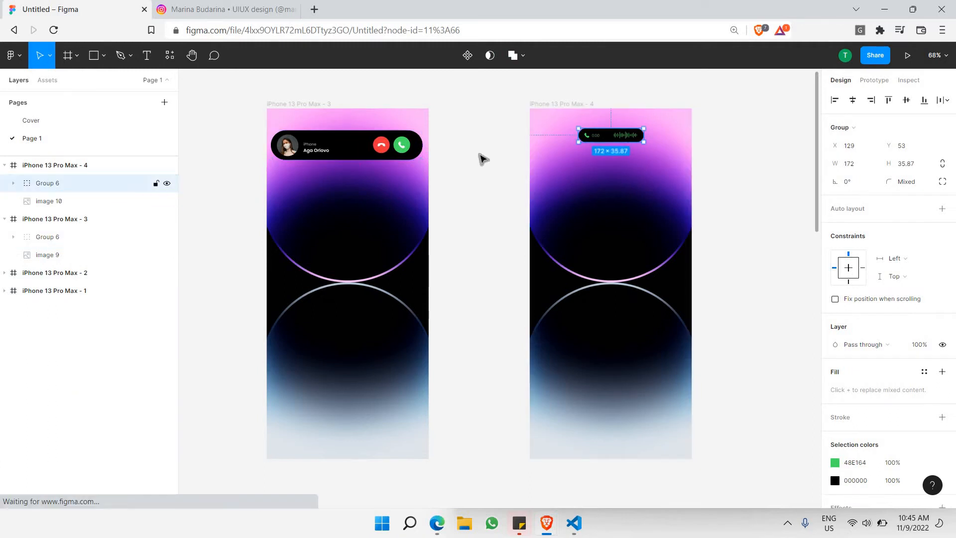
pyautogui.scroll(3, 380, 153)
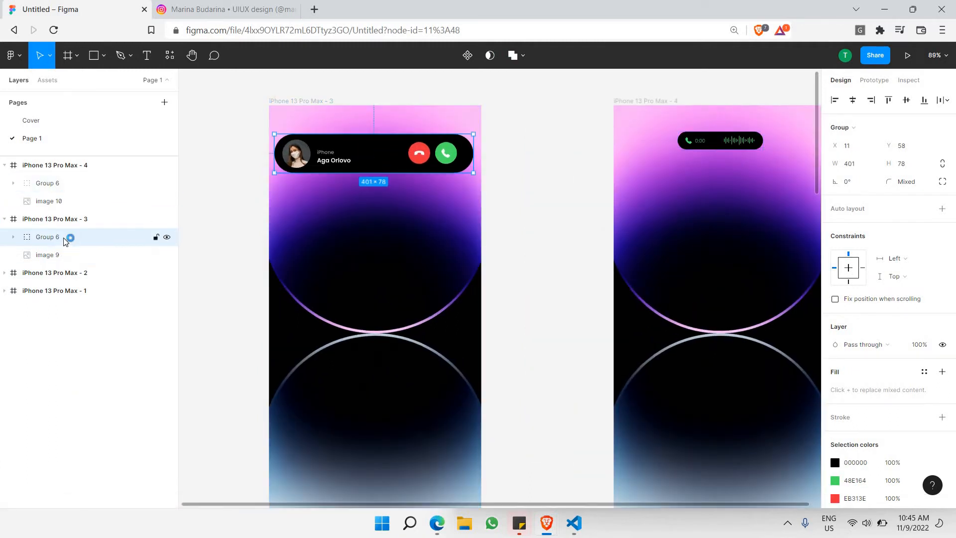
pyautogui.click(716, 151)
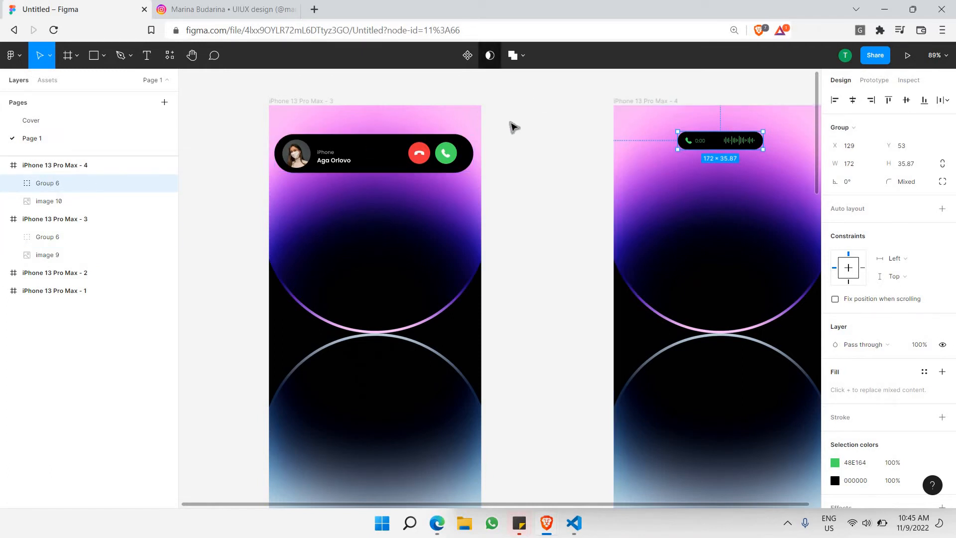
pyautogui.click(511, 123)
pyautogui.click(376, 156)
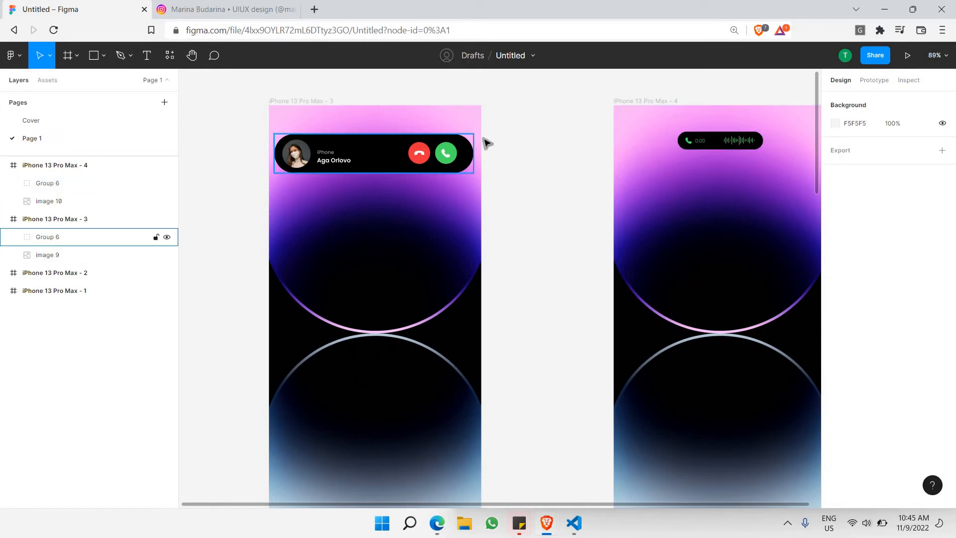
pyautogui.click(712, 142)
pyautogui.click(546, 146)
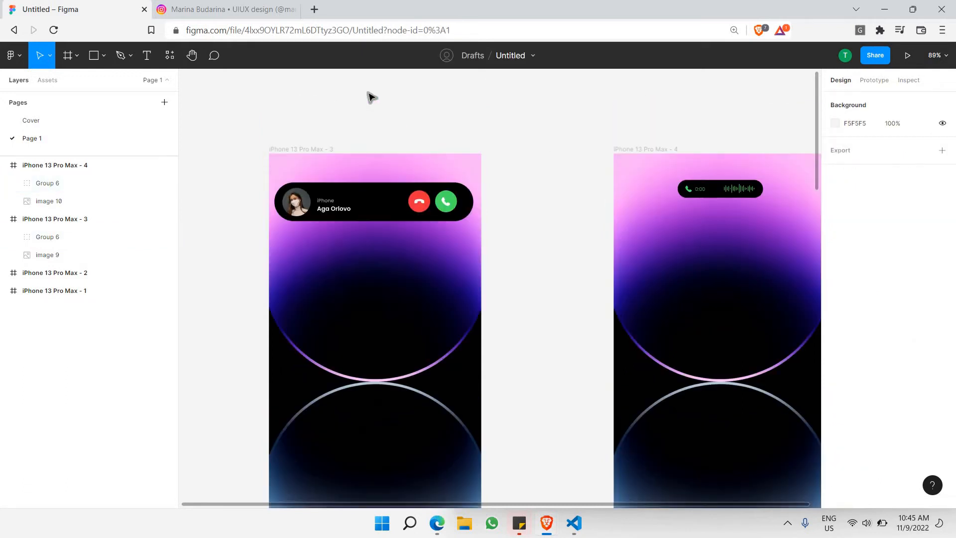
# Show the page's prototype settings and review the device, background and flows.
pyautogui.scroll(3, 369, 96)
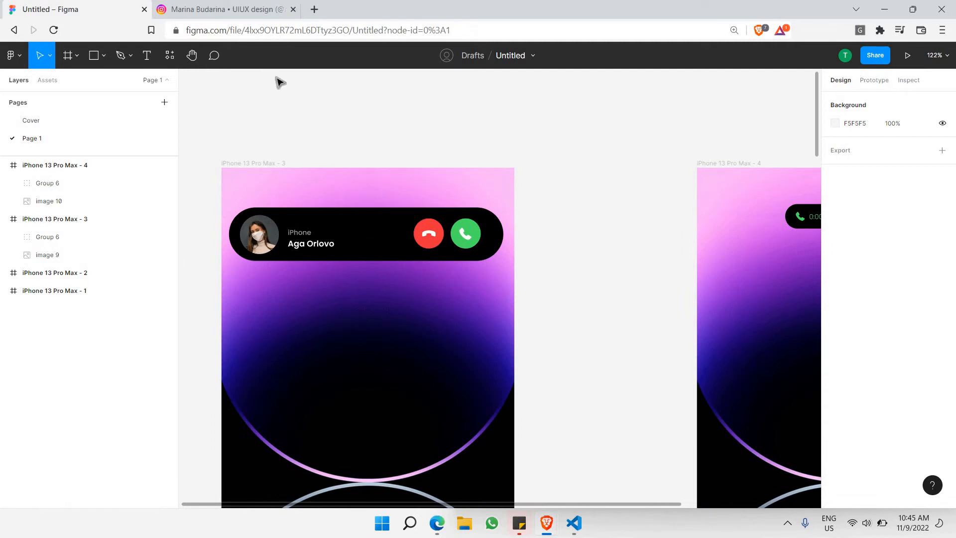
pyautogui.press('super+plus')
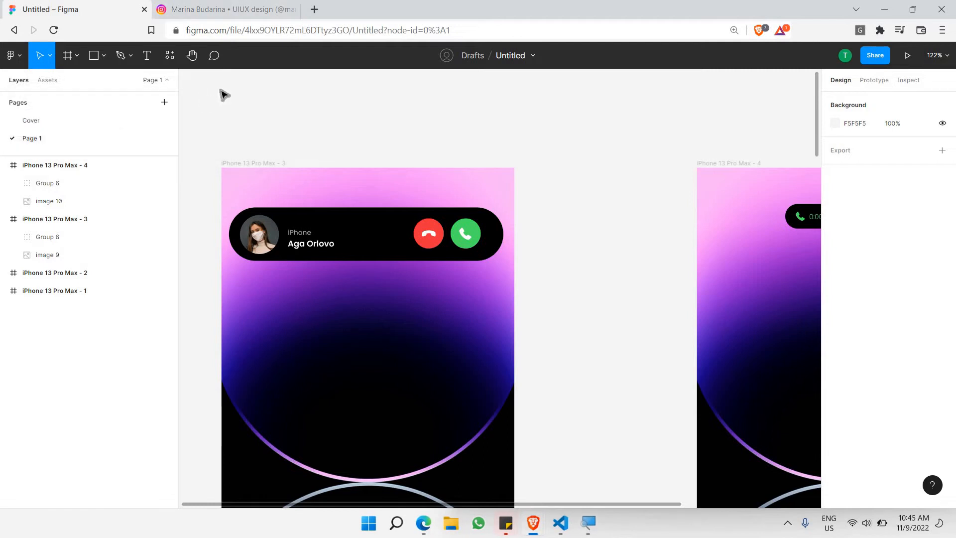
pyautogui.press('super+plus')
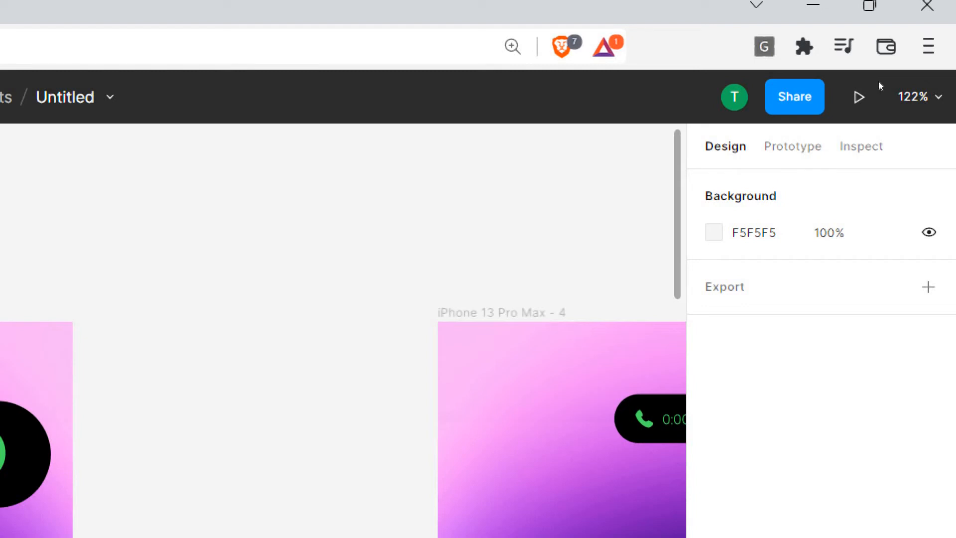
pyautogui.click(793, 146)
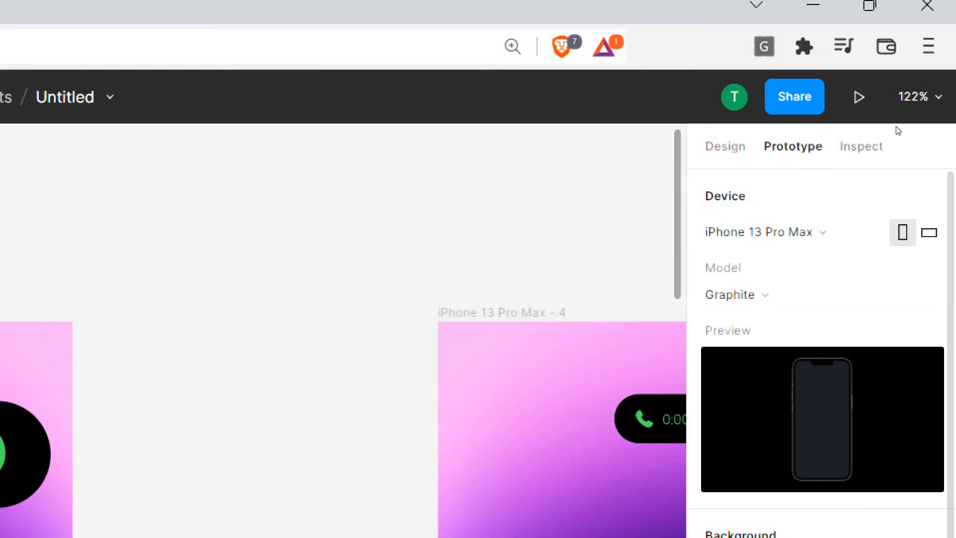
pyautogui.scroll(-1, 856, 97)
pyautogui.scroll(1, 859, 101)
pyautogui.scroll(-1, 863, 125)
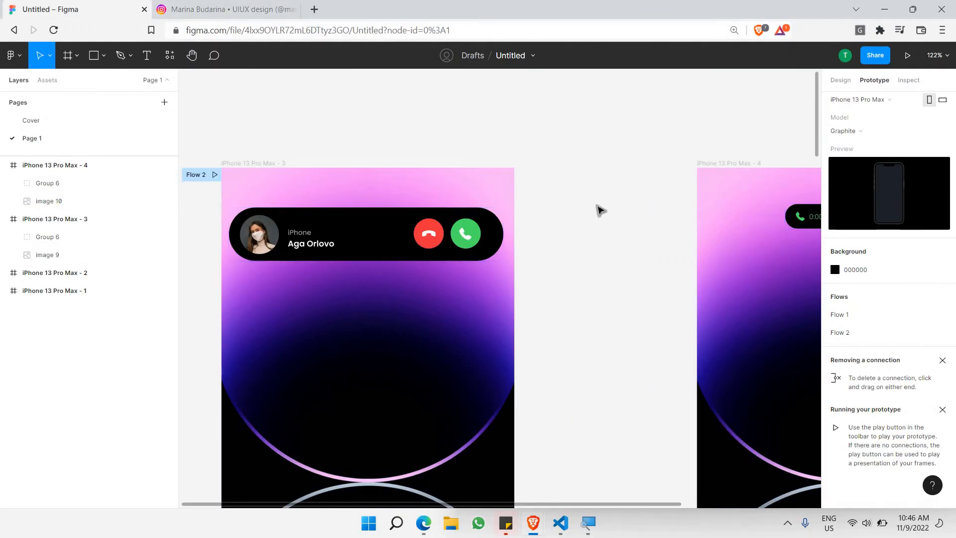
# Connect the whole incoming-call group to the iPhone 13 Pro Max - 4 frame with a prototype interaction.
pyautogui.click(508, 195)
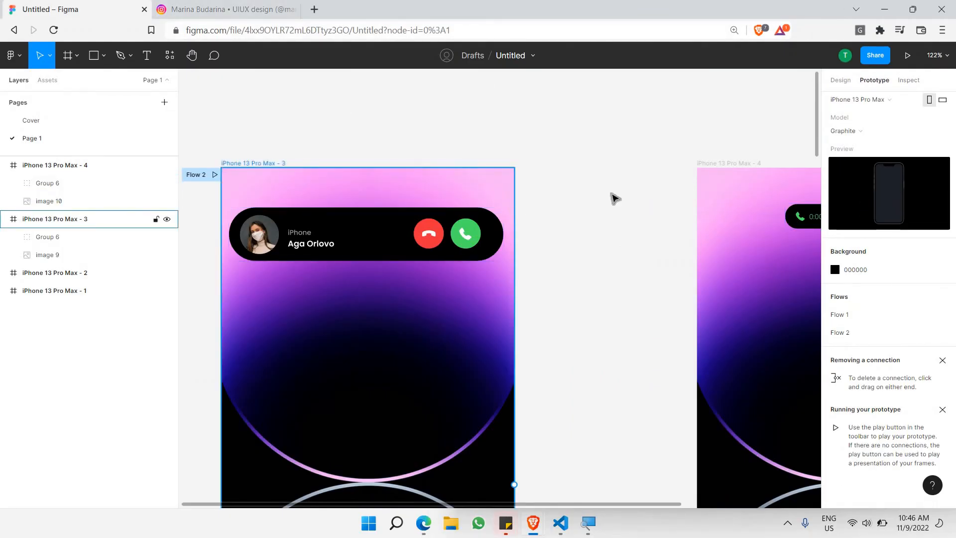
pyautogui.click(615, 198)
pyautogui.scroll(-2, 613, 197)
pyautogui.click(464, 129)
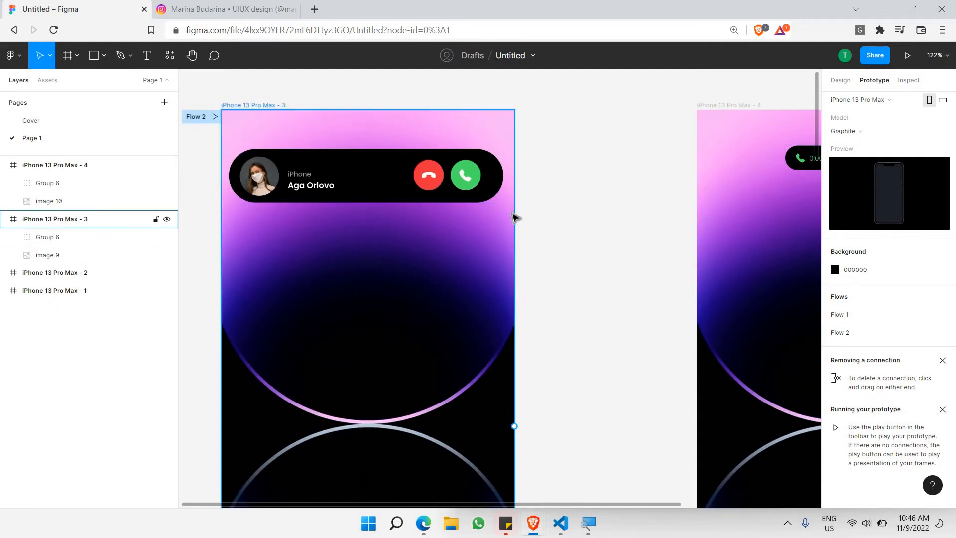
pyautogui.click(501, 180)
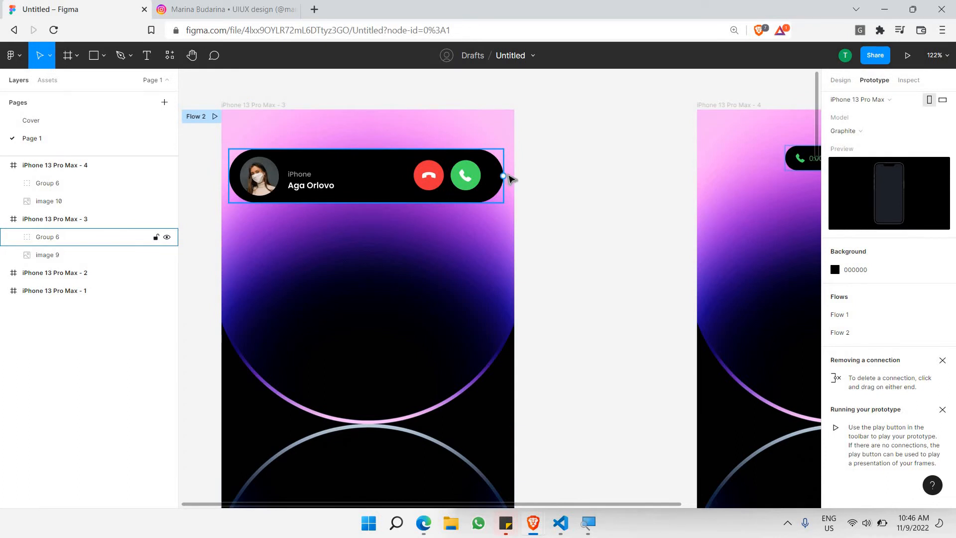
pyautogui.moveTo(503, 175); pyautogui.dragTo(702, 182)
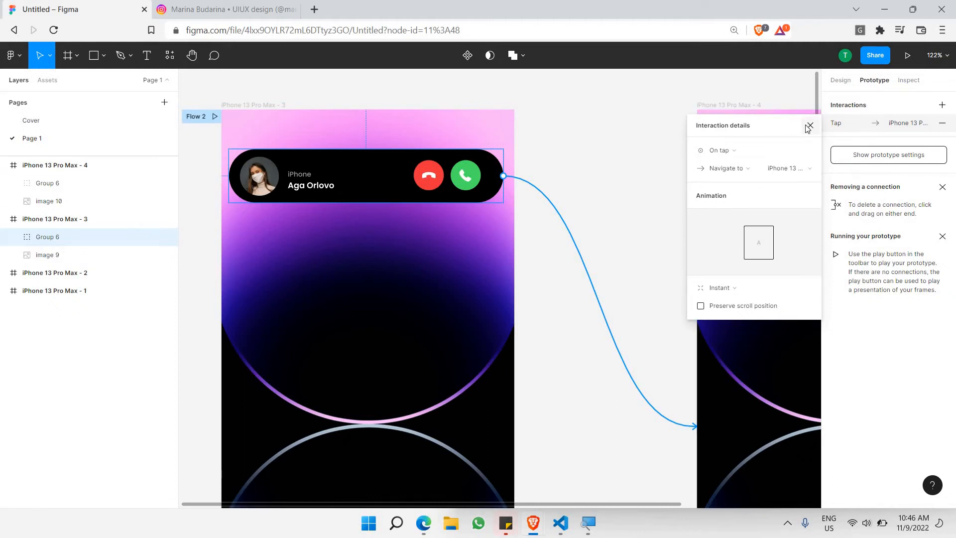
# Delete the prototype connection that starts from the whole incoming-call group.
pyautogui.click(392, 198)
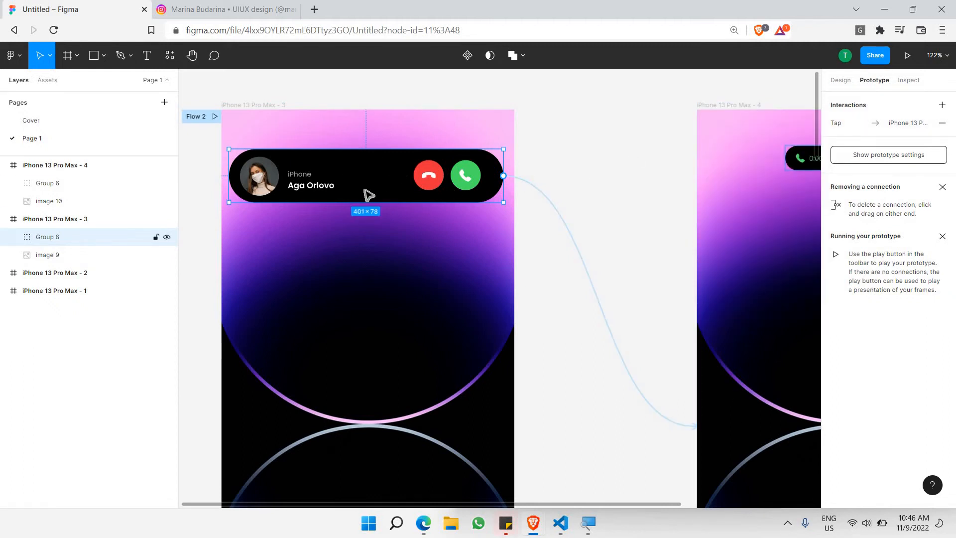
pyautogui.click(571, 230)
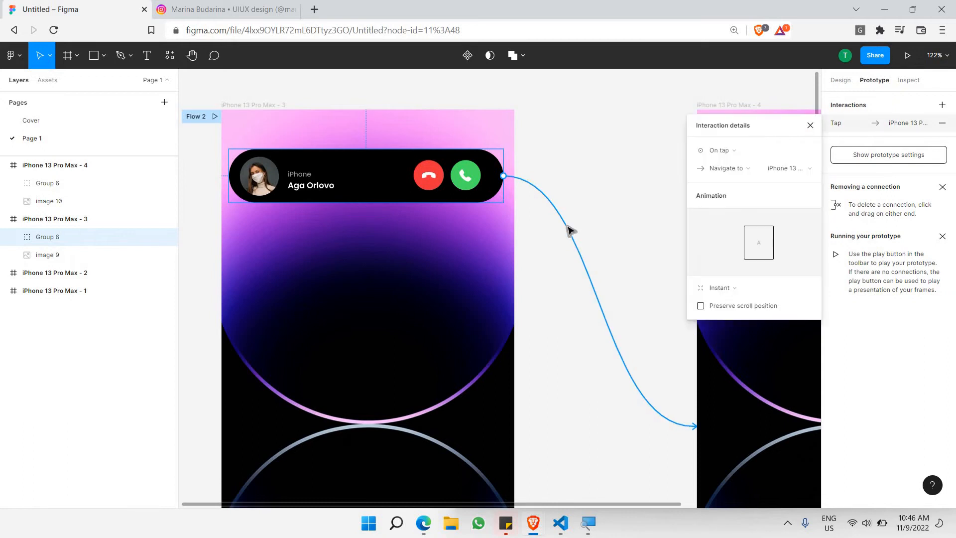
pyautogui.press('Delete')
pyautogui.click(597, 159)
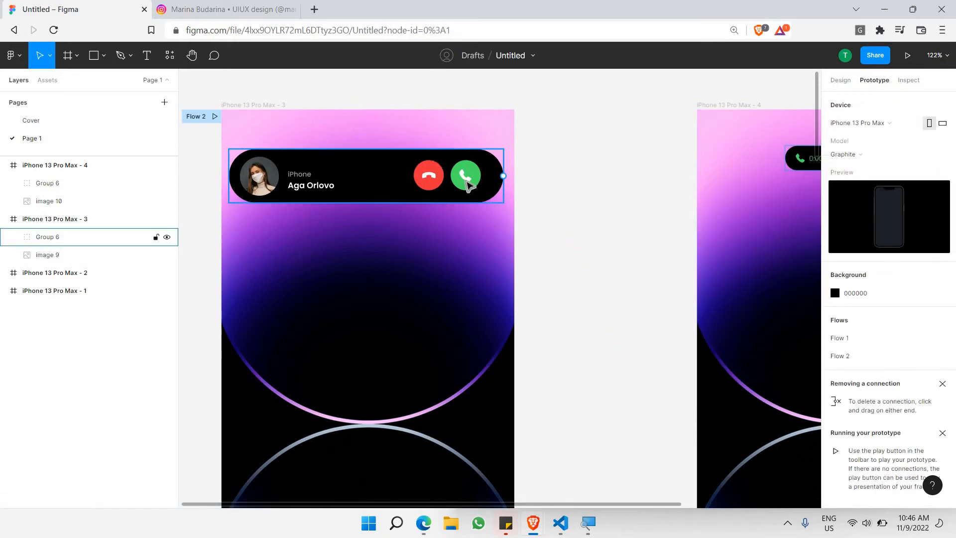
# Group the white phone icon with the green circle behind it in the incoming-call pill.
pyautogui.scroll(5, 497, 130)
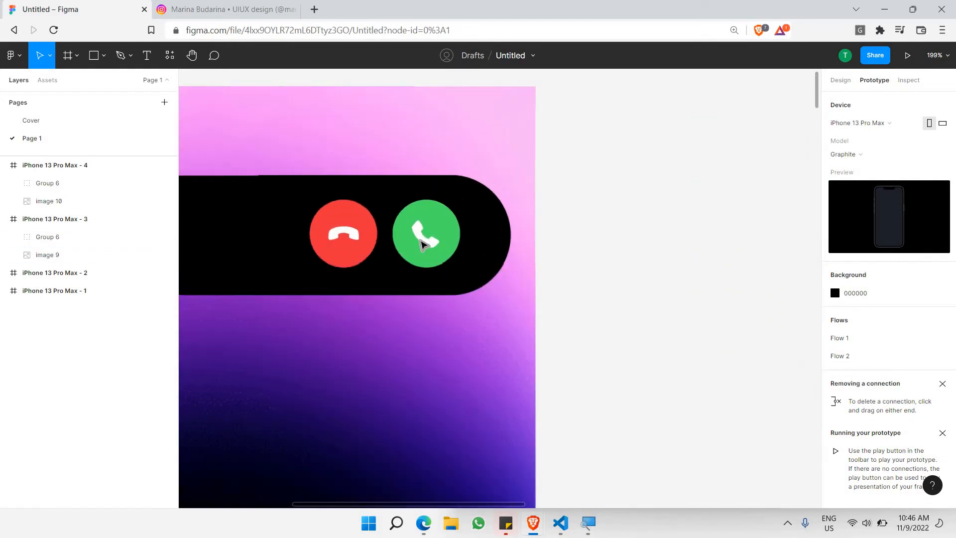
pyautogui.doubleClick(425, 241)
pyautogui.click(457, 234)
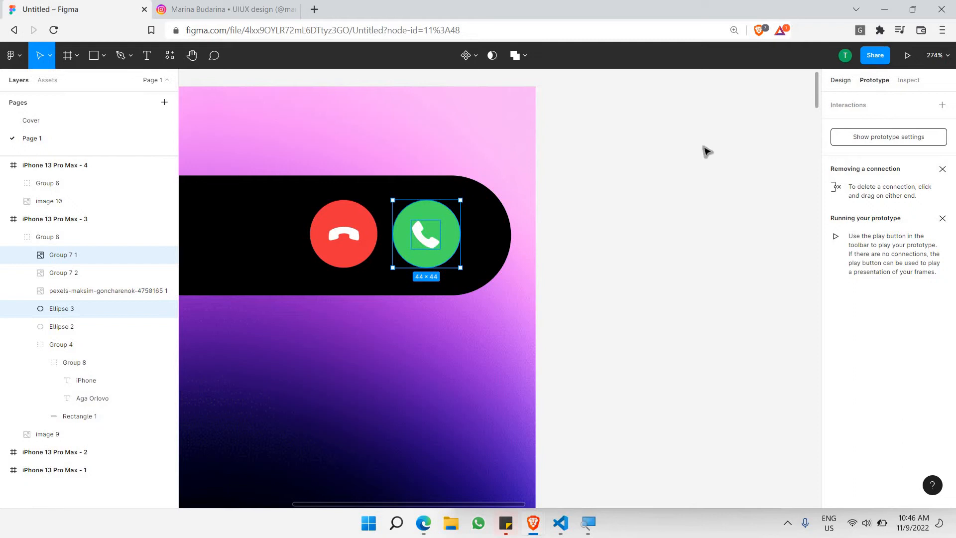
pyautogui.rightClick(440, 214)
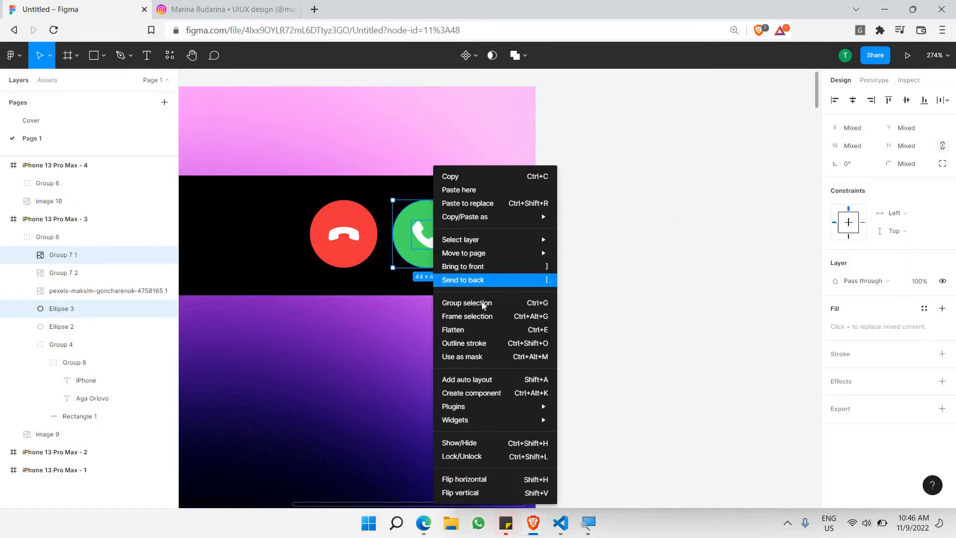
pyautogui.click(483, 303)
# Connect the green accept-call button group to the iPhone 13 Pro Max - 4 frame with an on-tap Navigate to interaction.
pyautogui.click(874, 80)
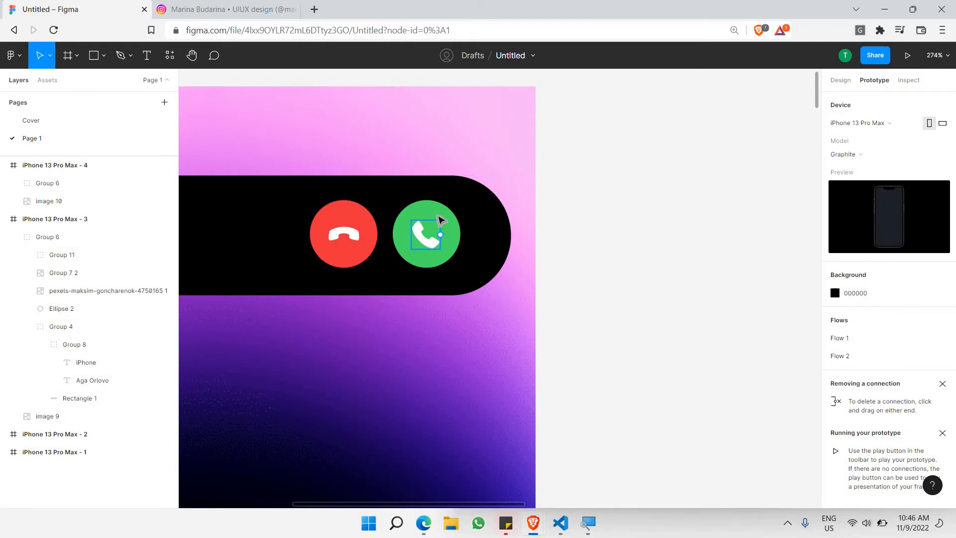
pyautogui.click(438, 220)
pyautogui.doubleClick(441, 220)
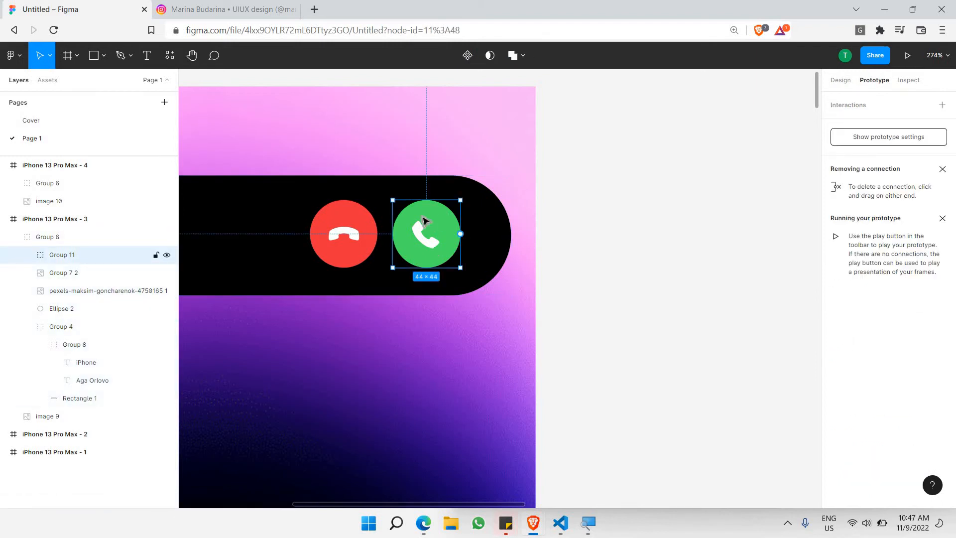
pyautogui.scroll(-5, 431, 222)
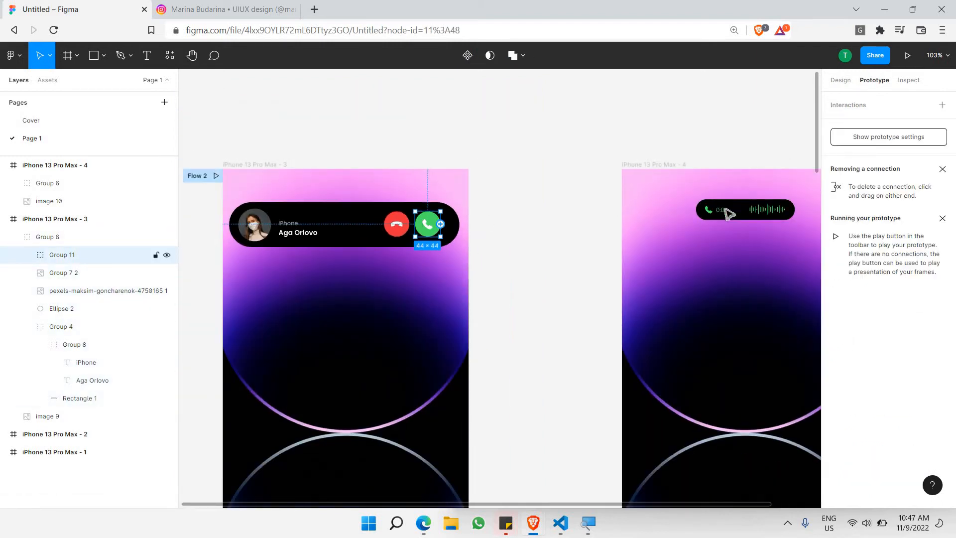
pyautogui.moveTo(440, 224); pyautogui.dragTo(625, 223)
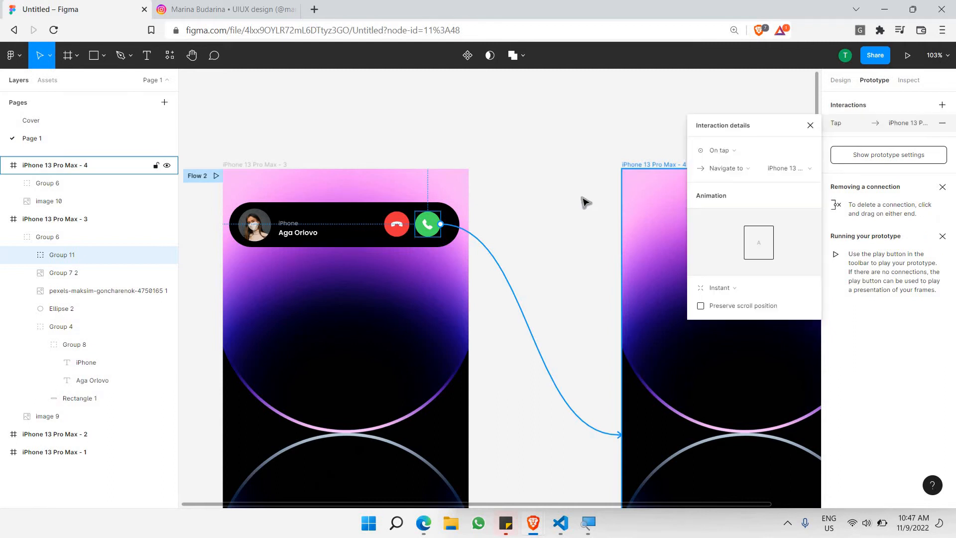
# Review the connection between the green accept button and the active-call frame, and close its interaction details.
pyautogui.hscroll(5, 405, 185)
pyautogui.scroll(5, 508, 247)
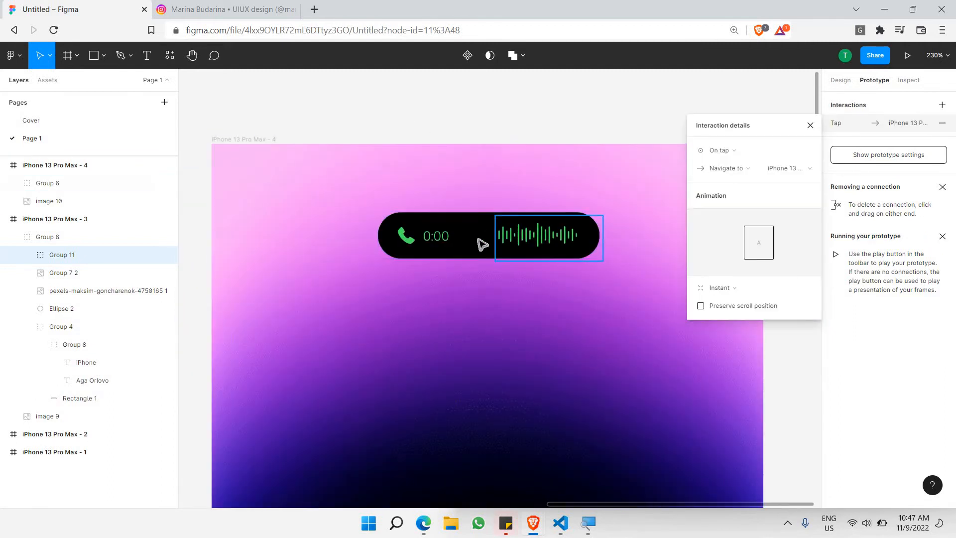
pyautogui.scroll(-3, 481, 239)
pyautogui.hscroll(-4, 308, 244)
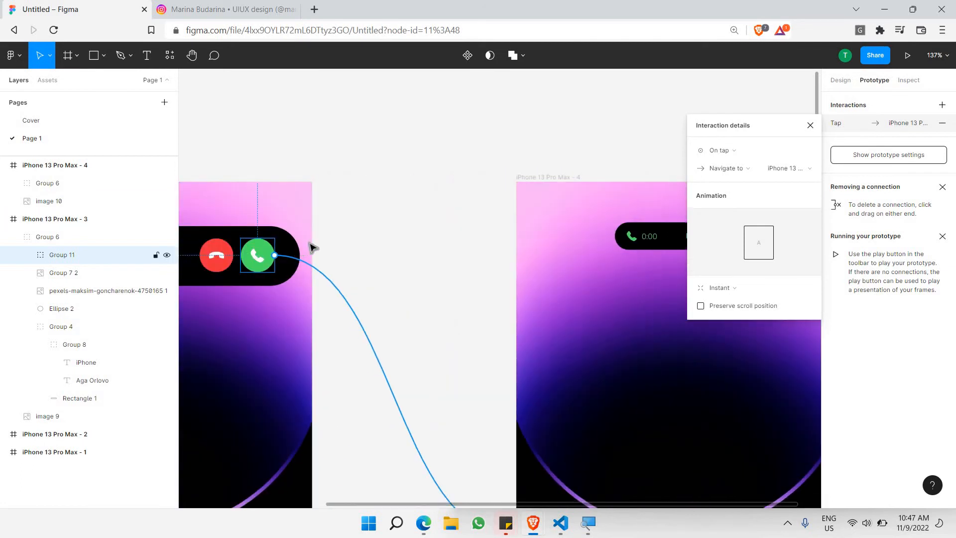
pyautogui.scroll(-2, 433, 238)
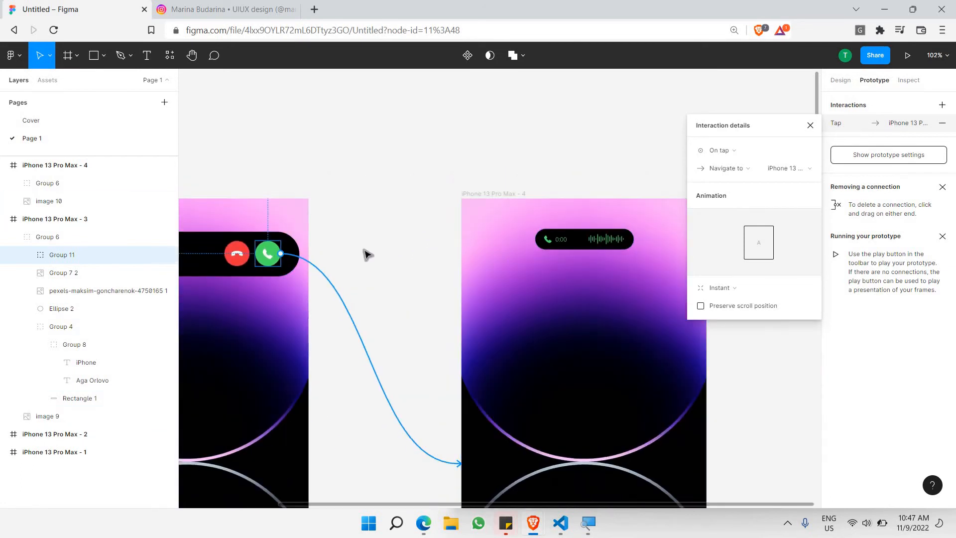
pyautogui.scroll(5, 306, 257)
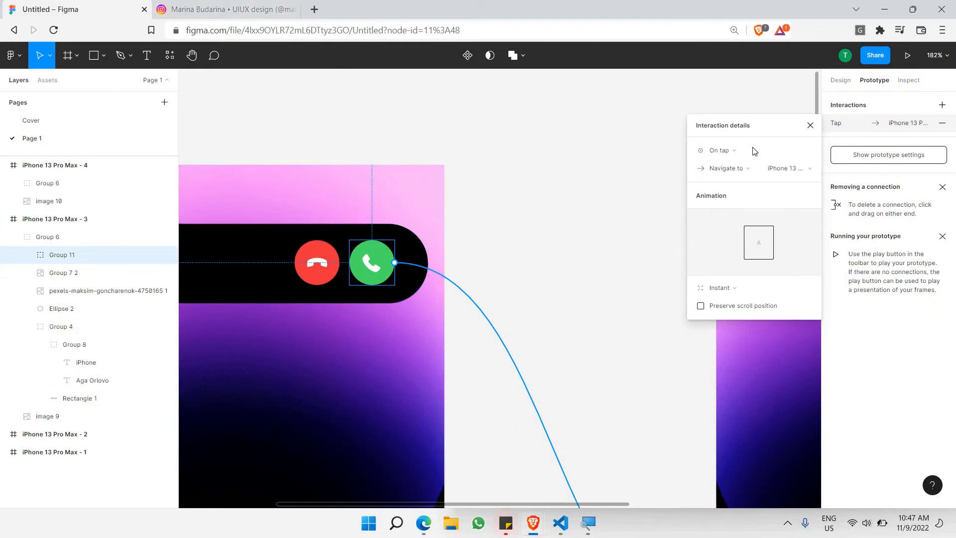
pyautogui.click(810, 125)
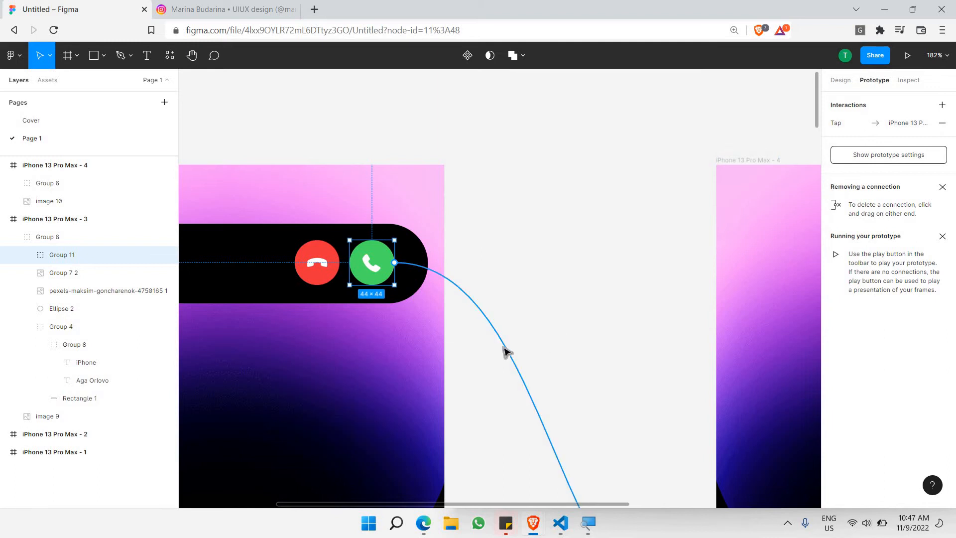
# Set the animation of the green accept button's tap connection to Smart animate.
pyautogui.click(488, 311)
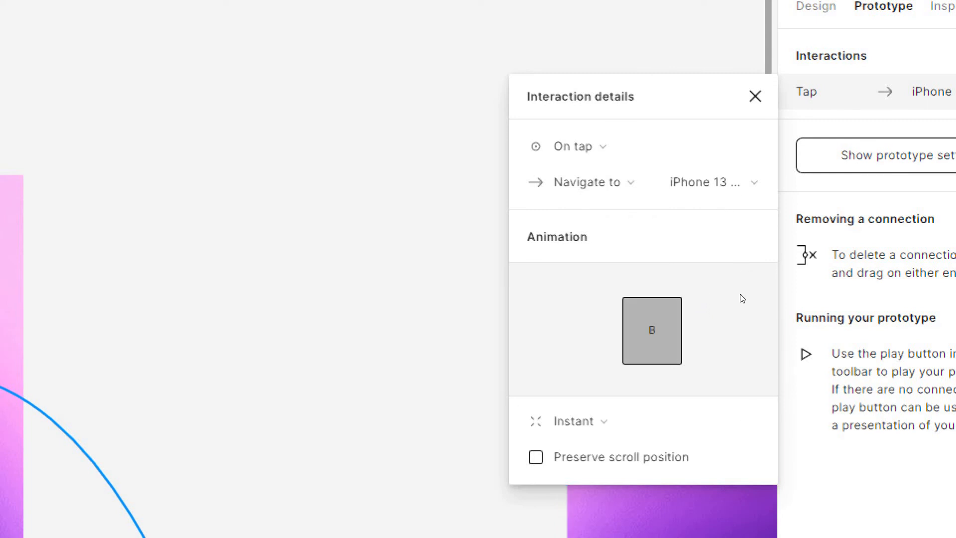
pyautogui.click(639, 422)
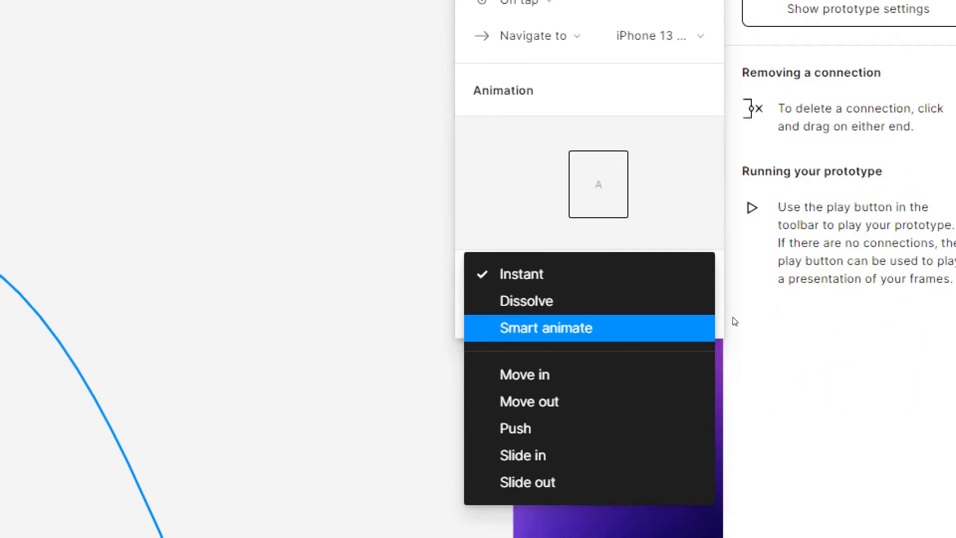
pyautogui.click(712, 326)
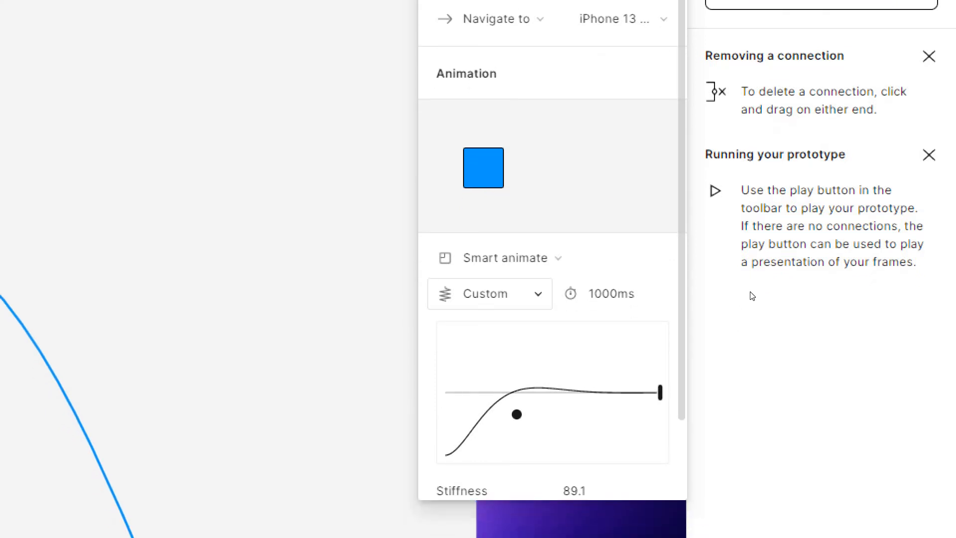
# Set the accept button's custom spring Smart animate transition to 800 ms duration and 300 stiffness, and close its interaction details.
pyautogui.click(490, 294)
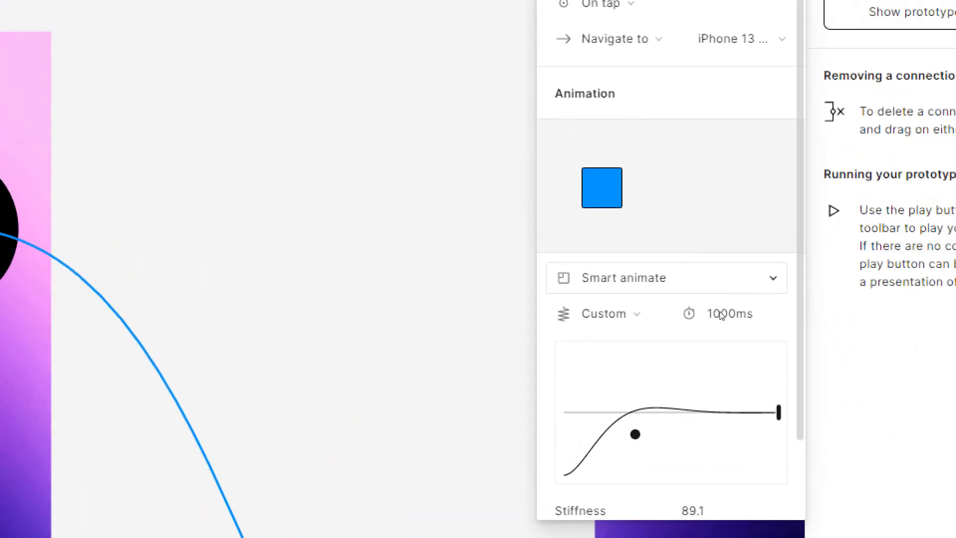
pyautogui.scroll(-2, 767, 279)
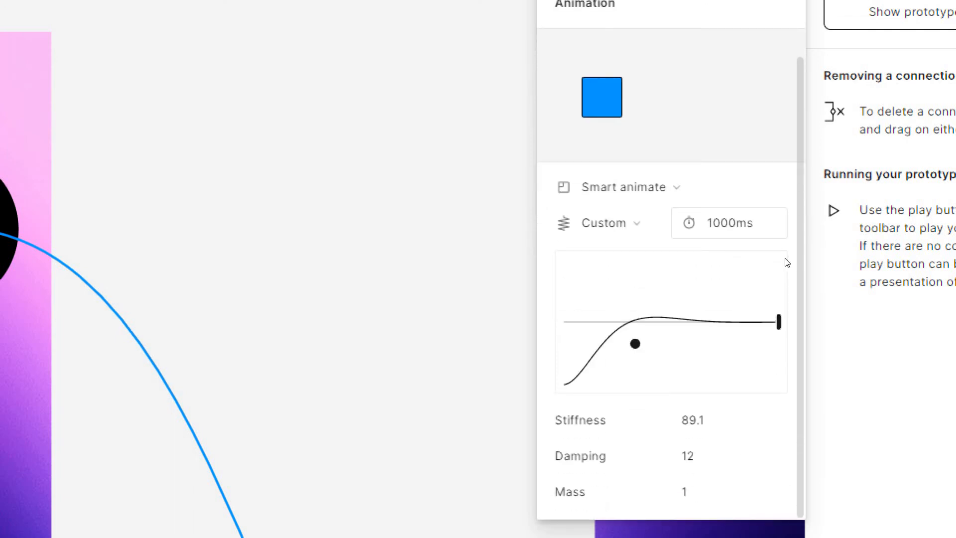
pyautogui.click(761, 224)
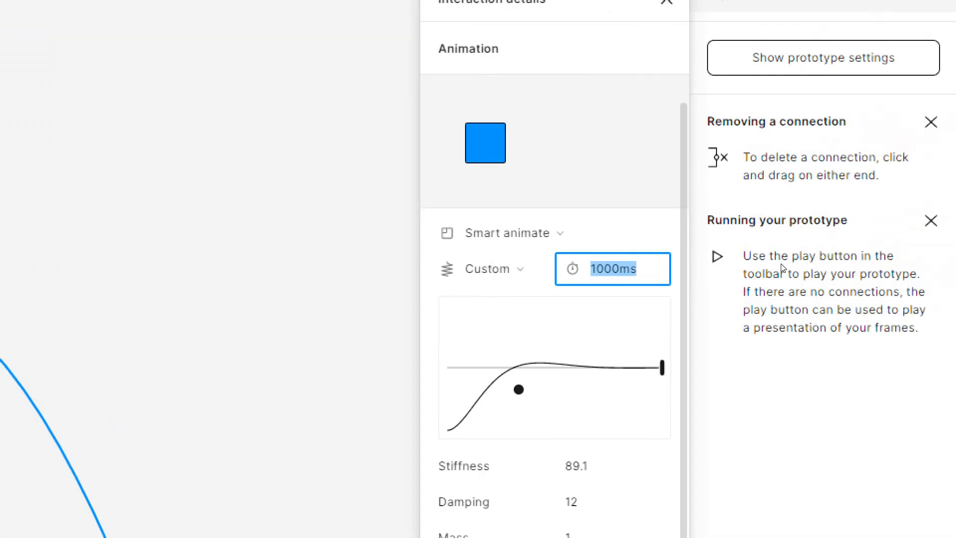
pyautogui.write('800')
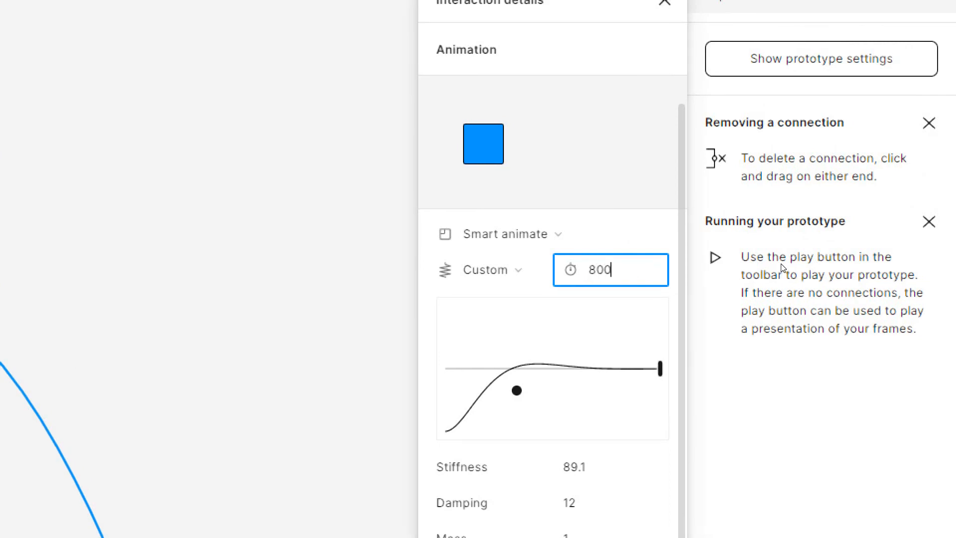
pyautogui.press('Return')
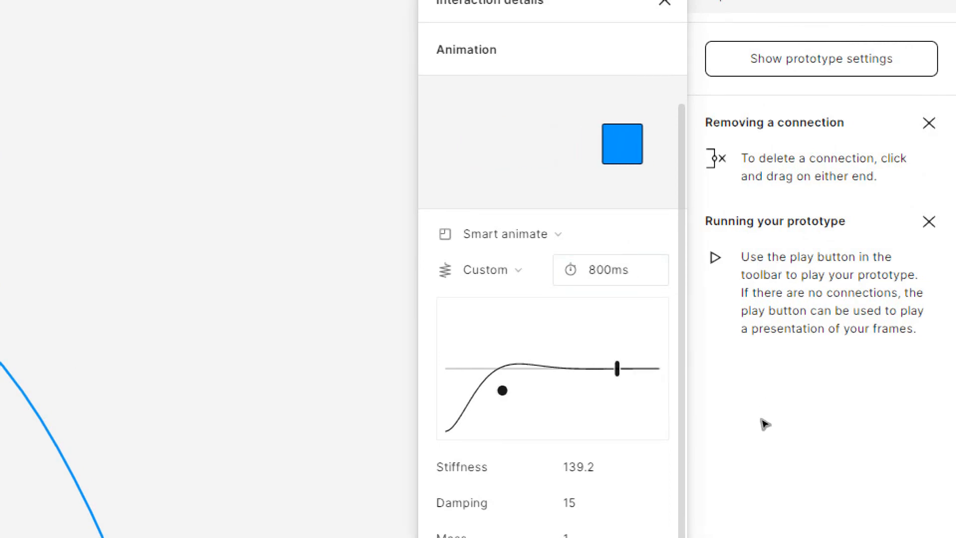
pyautogui.press('Tab')
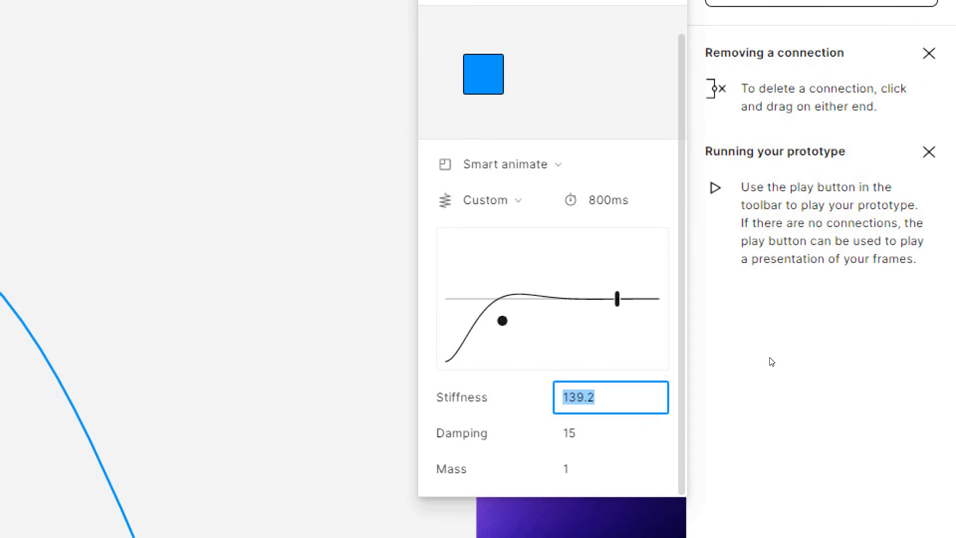
pyautogui.write('300')
pyautogui.press('Return')
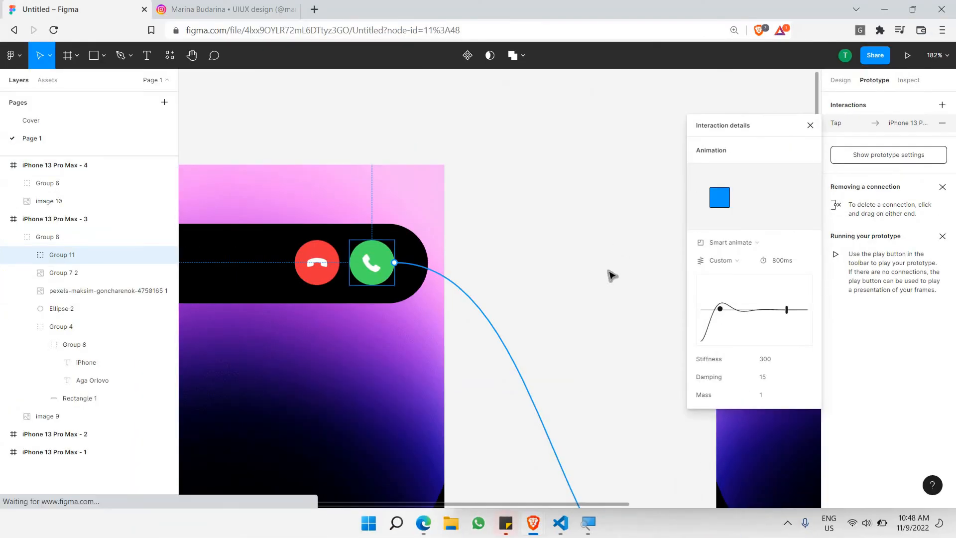
pyautogui.click(227, 230)
# Open the prototype preview and show Flow 2, which starts at the incoming-call frame.
pyautogui.scroll(-3, 594, 324)
pyautogui.hscroll(2, 548, 294)
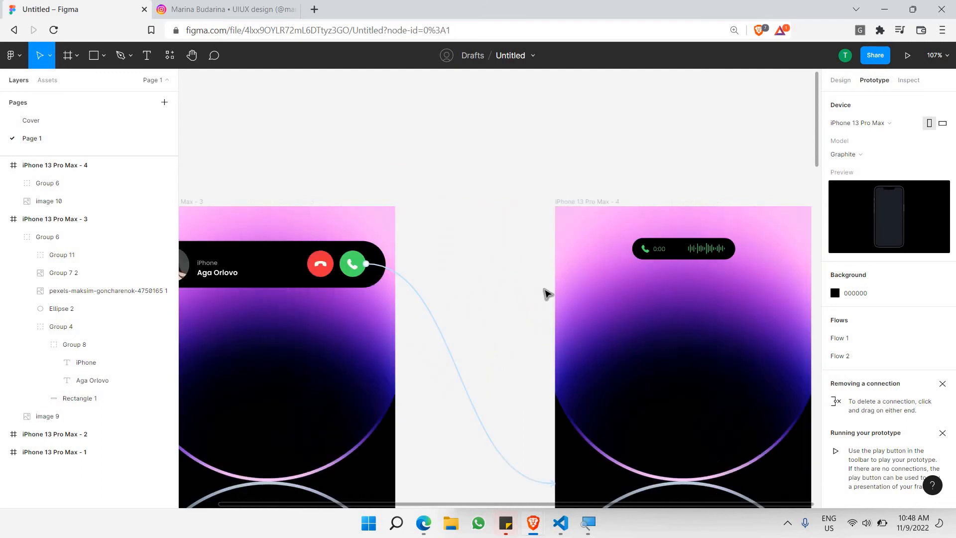
pyautogui.scroll(-4, 547, 287)
pyautogui.hscroll(-4, 547, 287)
pyautogui.scroll(2, 547, 287)
pyautogui.scroll(1, 941, 101)
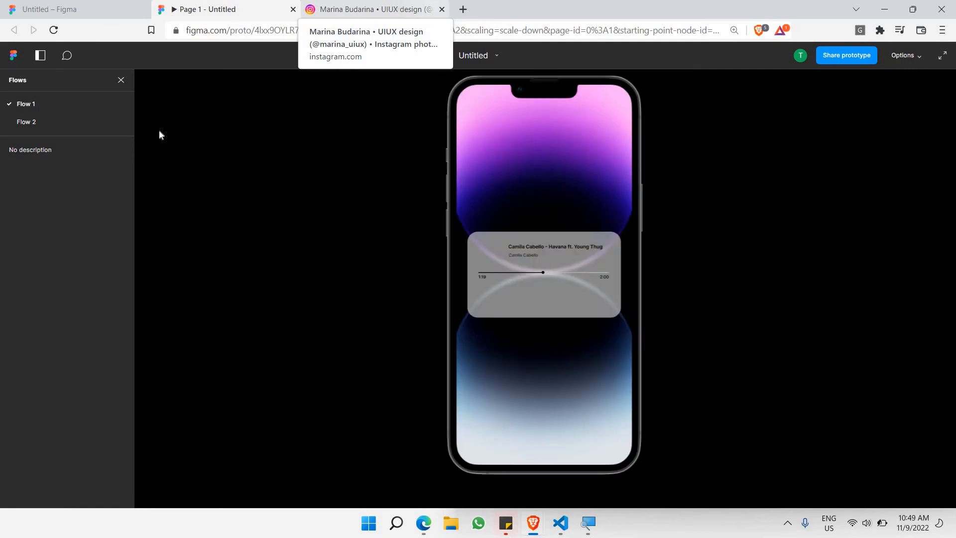
pyautogui.hotkey('ctrl', 'shift', 'Tab')
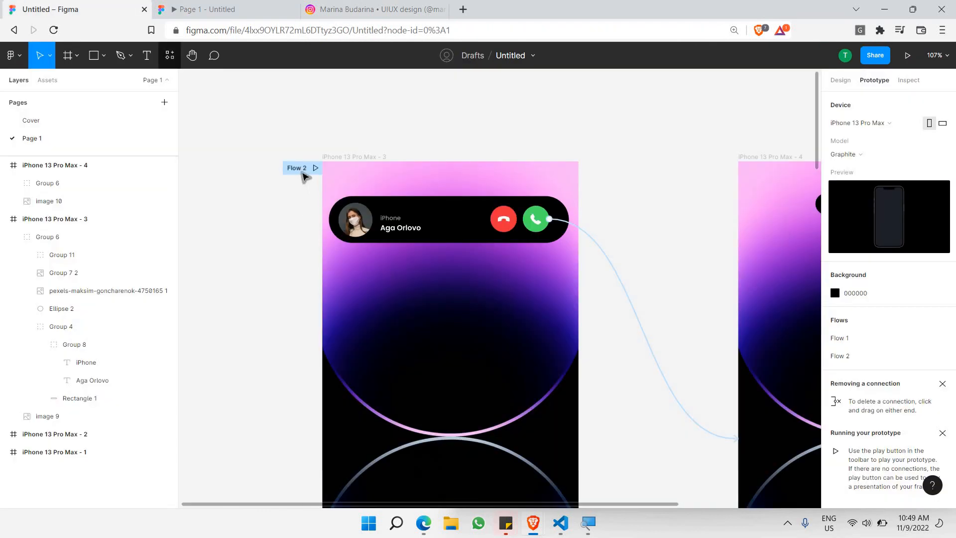
pyautogui.click(315, 168)
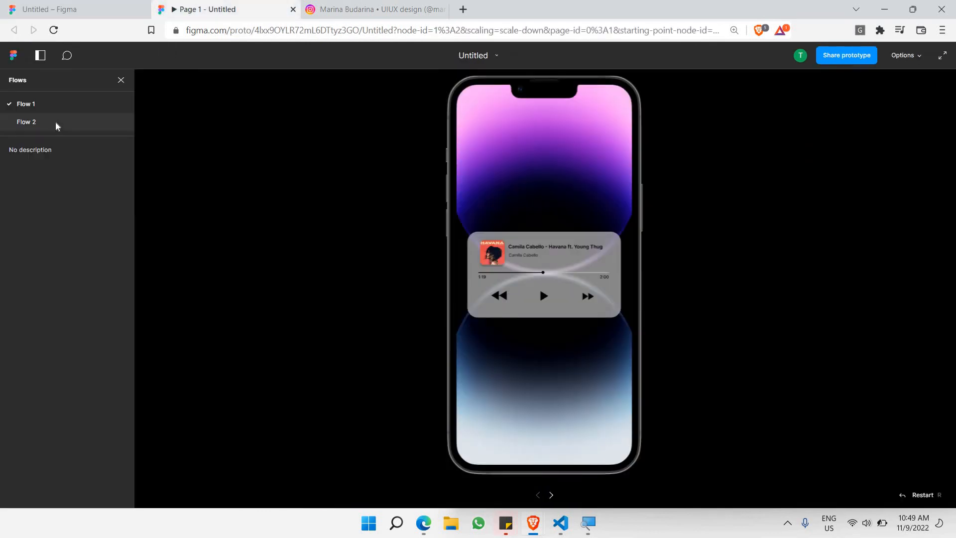
pyautogui.click(55, 123)
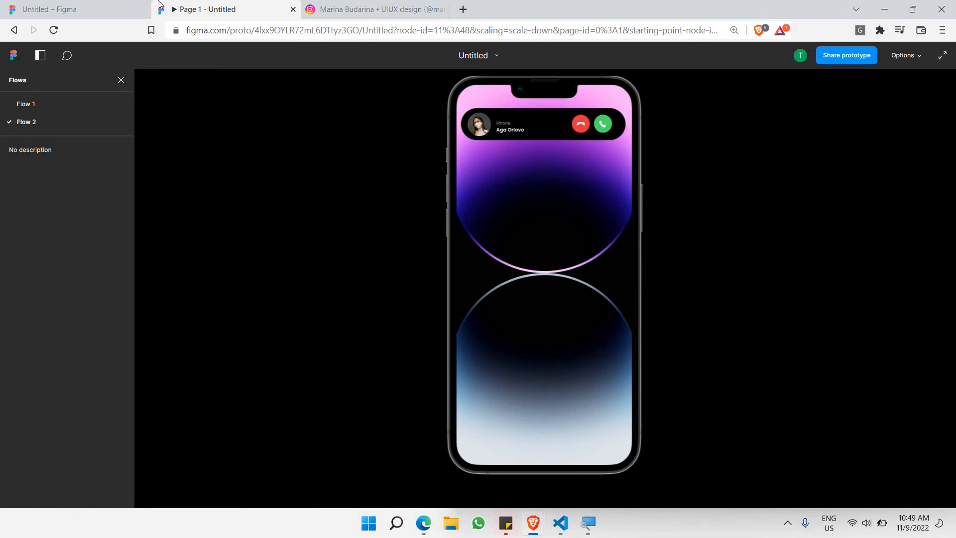
# Check the active-call frame in the design file, and test accepting the call with the green button in the Flow 2 preview.
pyautogui.click(101, 3)
pyautogui.hscroll(5, 609, 207)
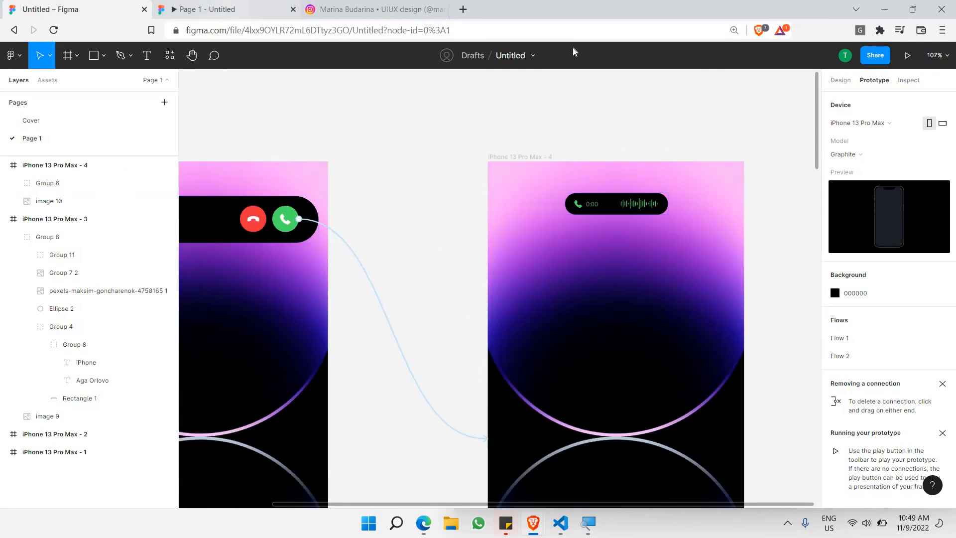
pyautogui.click(225, 5)
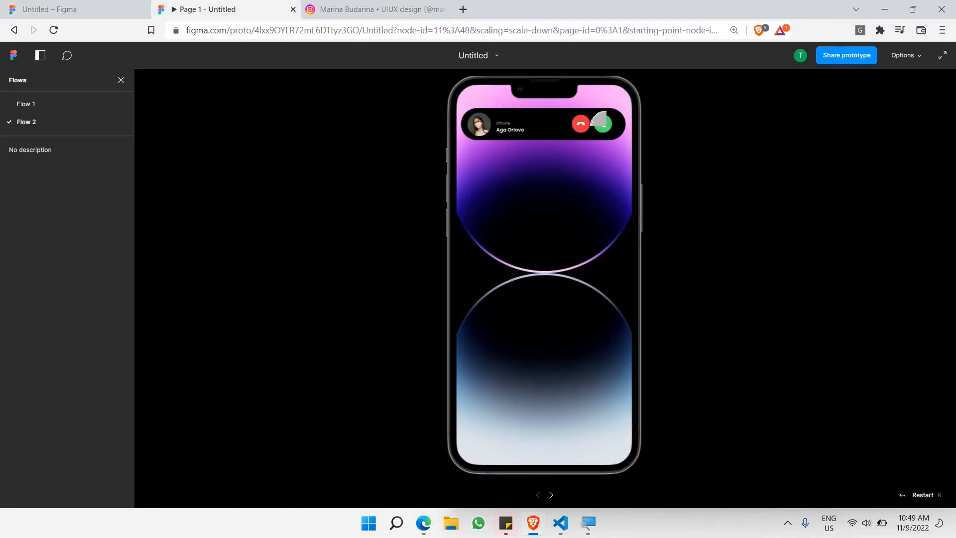
pyautogui.click(600, 121)
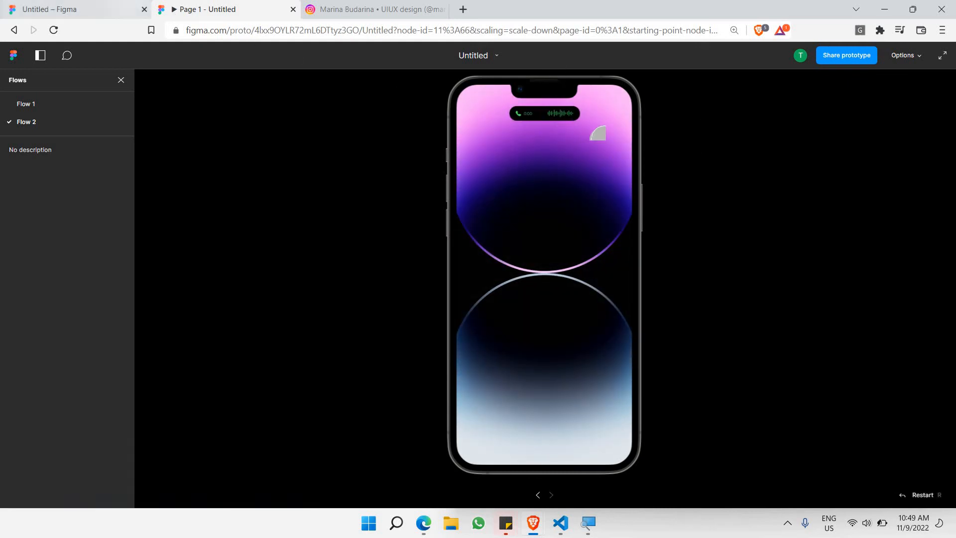
# Connect the iPhone 13 Pro Max - 4 frame back to iPhone 13 Pro Max - 3 with an on-tap Navigate to interaction using Smart animate.
pyautogui.click(67, 4)
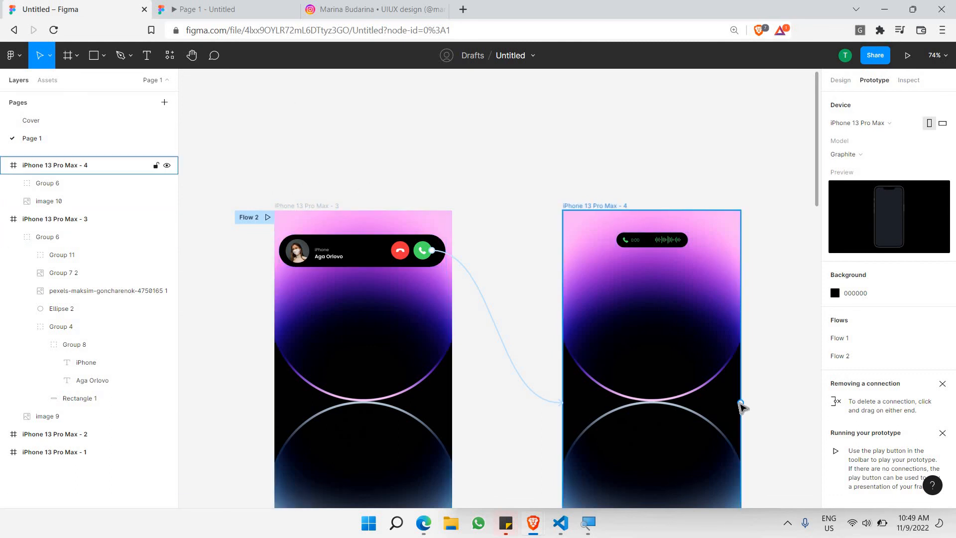
pyautogui.moveTo(741, 403); pyautogui.dragTo(450, 419)
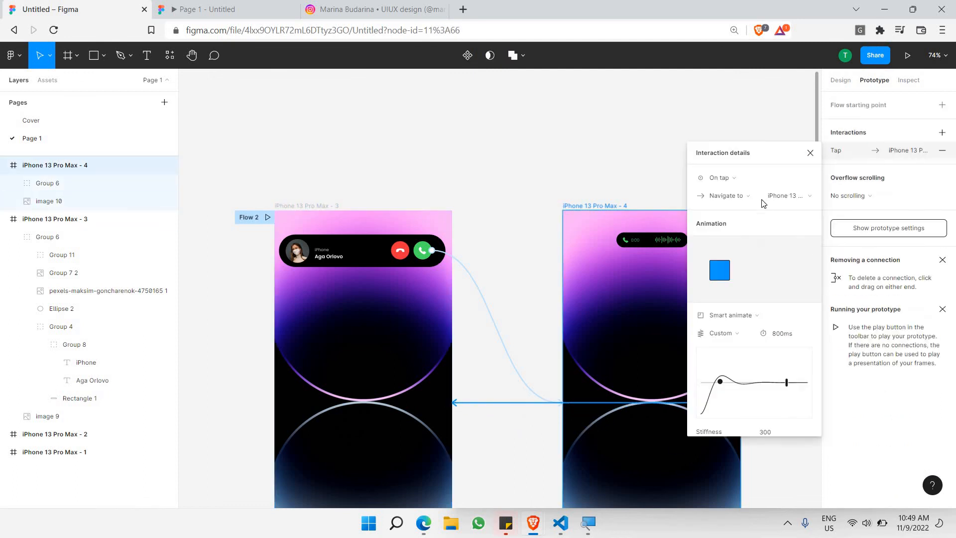
pyautogui.scroll(-1, 749, 319)
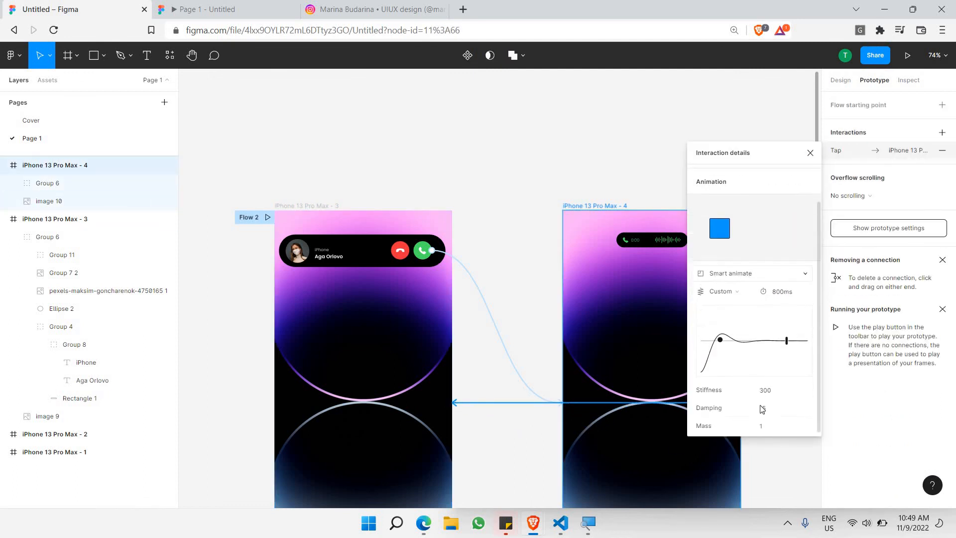
pyautogui.click(602, 145)
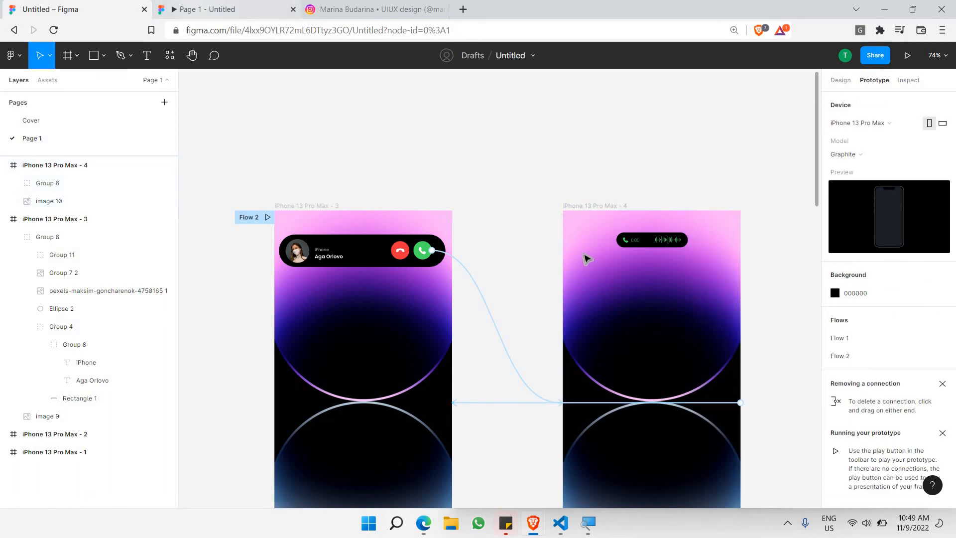
# Test the return from the active-call screen to the incoming call in the preview, and accept the call again.
pyautogui.click(212, 4)
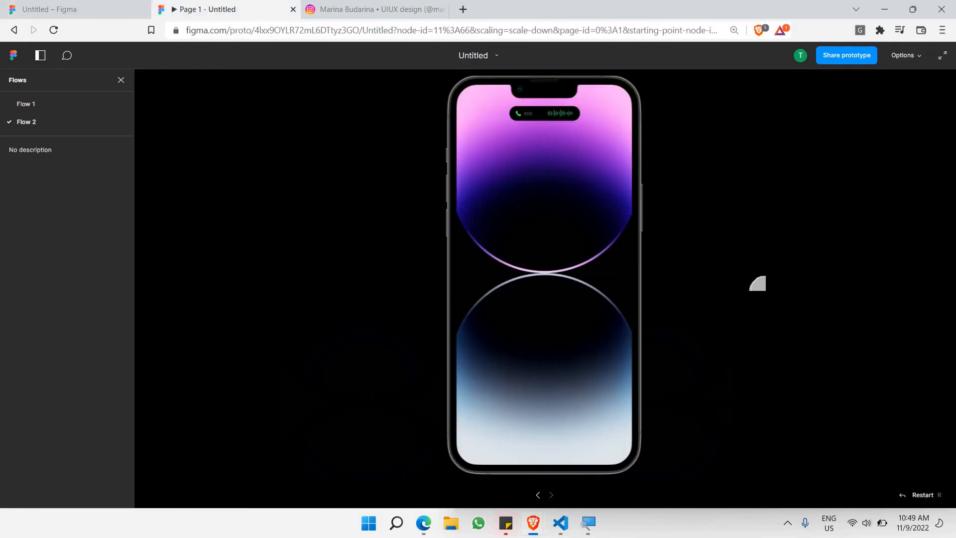
pyautogui.click(562, 220)
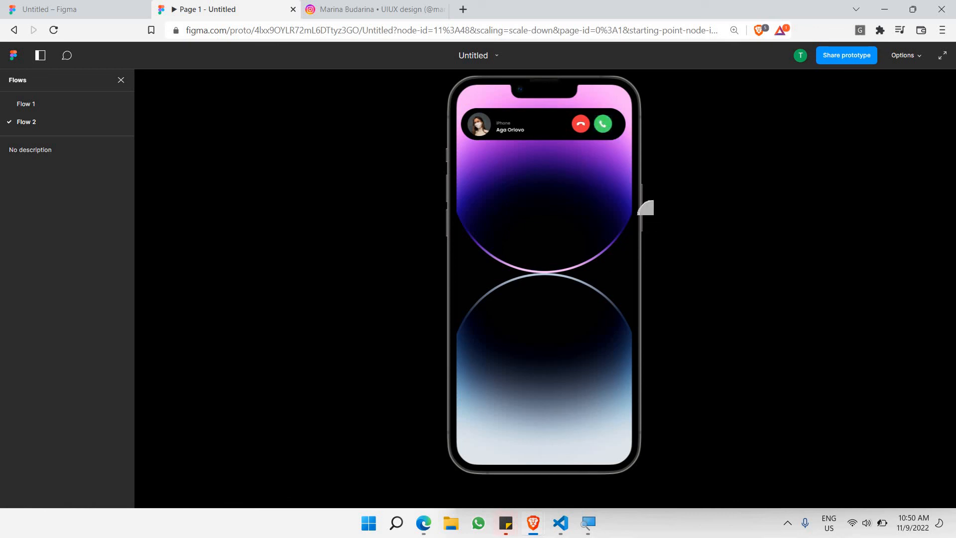
pyautogui.click(604, 125)
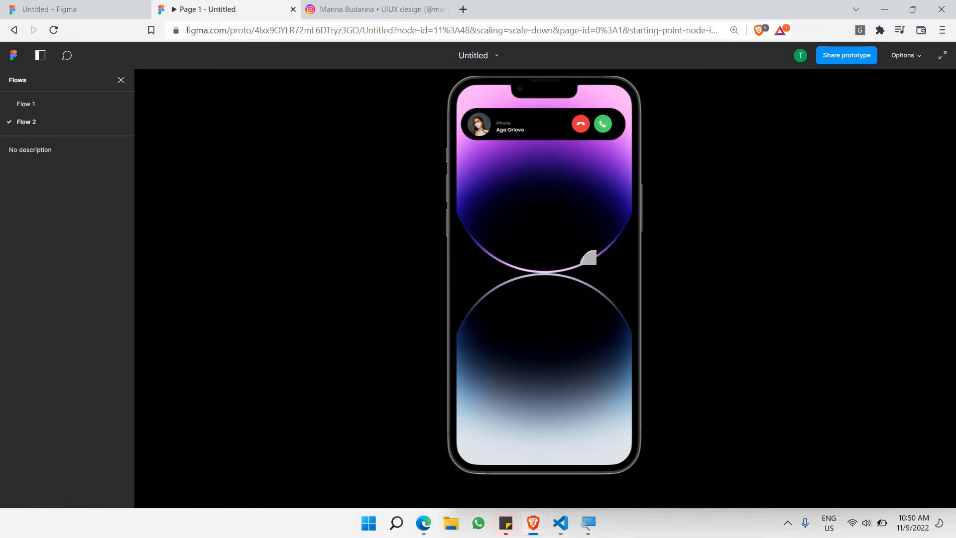